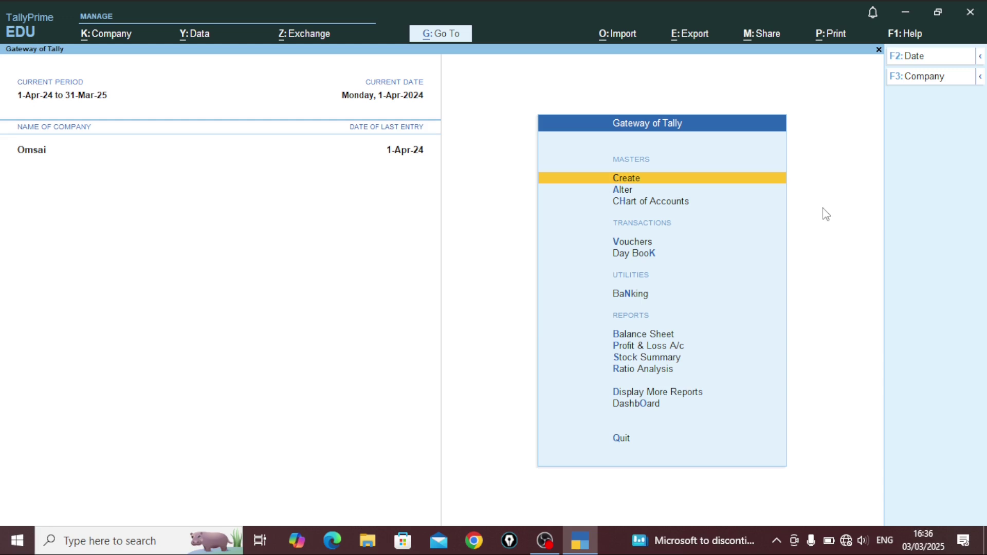
# - Start creating a new company from the company selection list
pyautogui.press('alt')
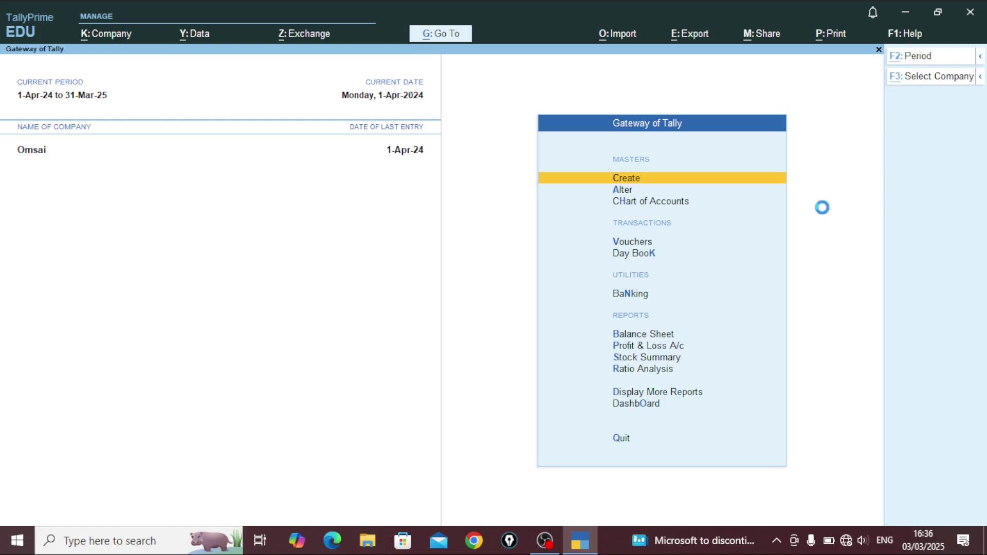
pyautogui.press('Up')
pyautogui.press('Up')
pyautogui.press('Up')
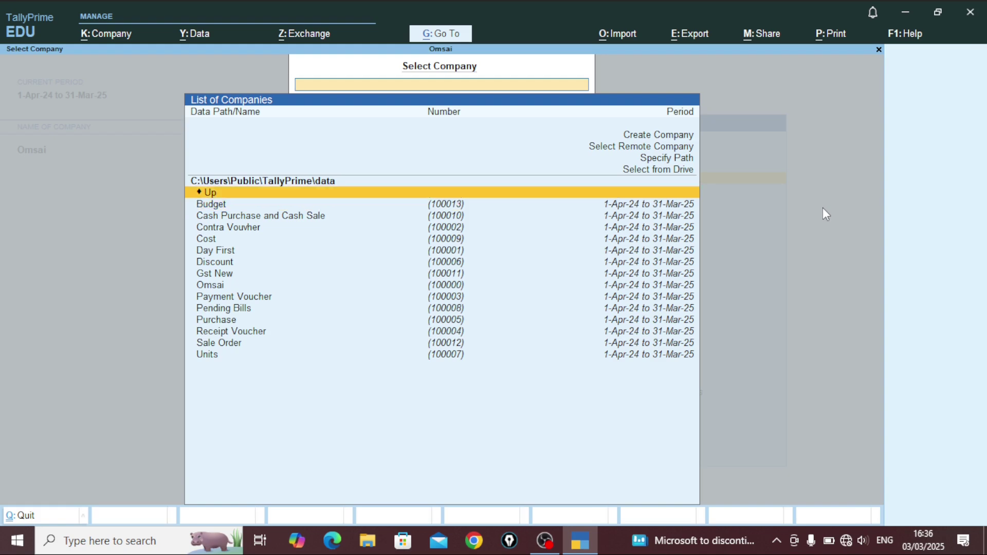
pyautogui.press('Up')
pyautogui.press('Up')
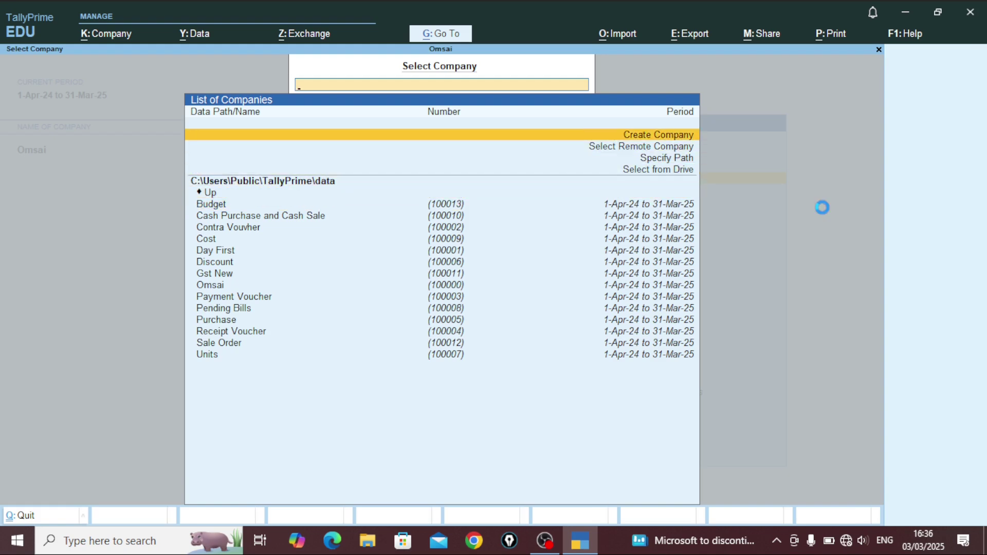
pyautogui.press('Return')
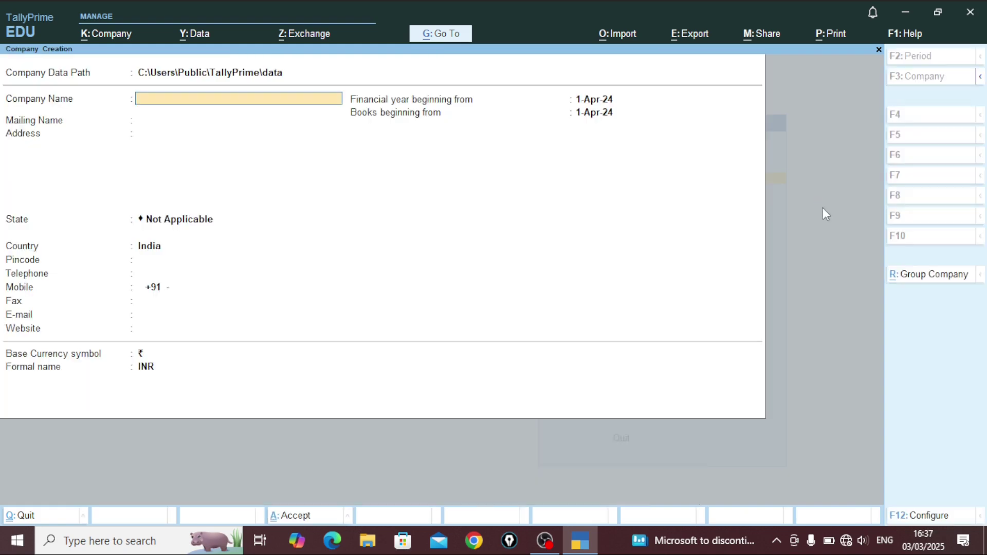
# - Name the company Price List, leave the address blank and set its state to Uttar Pradesh
pyautogui.write('Price List')
pyautogui.press('Return')
pyautogui.press('Return')
pyautogui.press('Return')
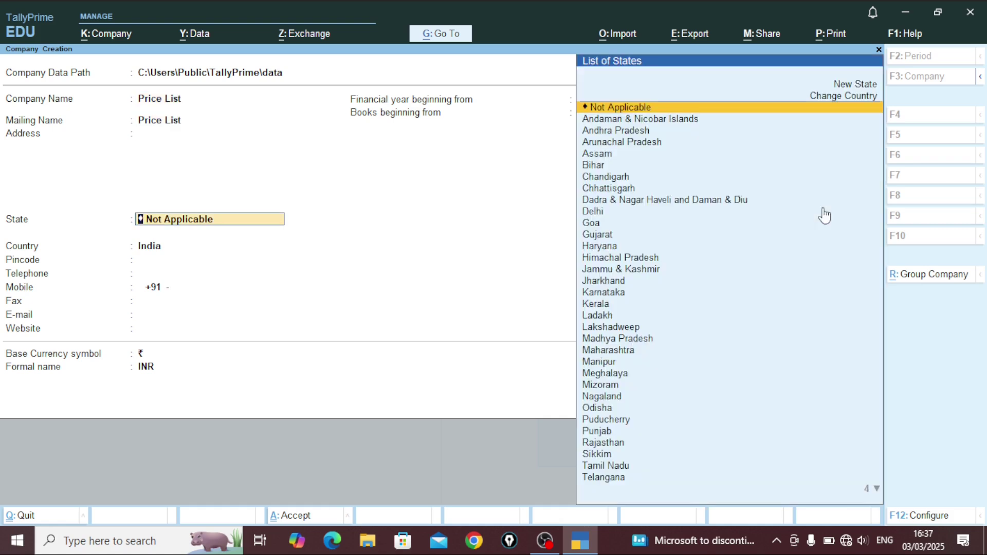
pyautogui.write('up')
pyautogui.press('Return')
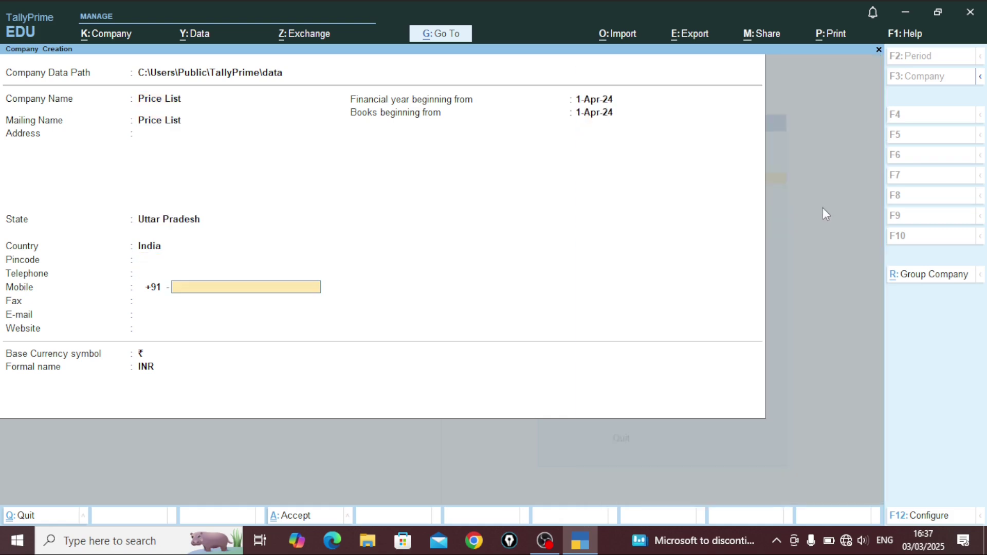
# - Leave the remaining contact and currency details at their defaults and accept the creation of the company
pyautogui.press('Return')
pyautogui.press('Return')
pyautogui.press('Return')
pyautogui.press('Return')
pyautogui.press('Return')
pyautogui.press('Return')
pyautogui.press('Return')
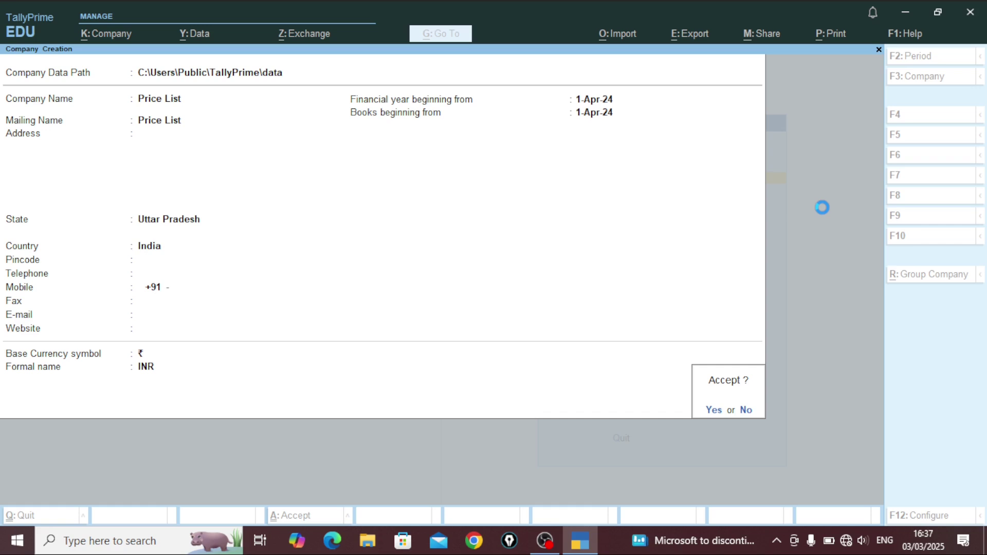
pyautogui.press('Return')
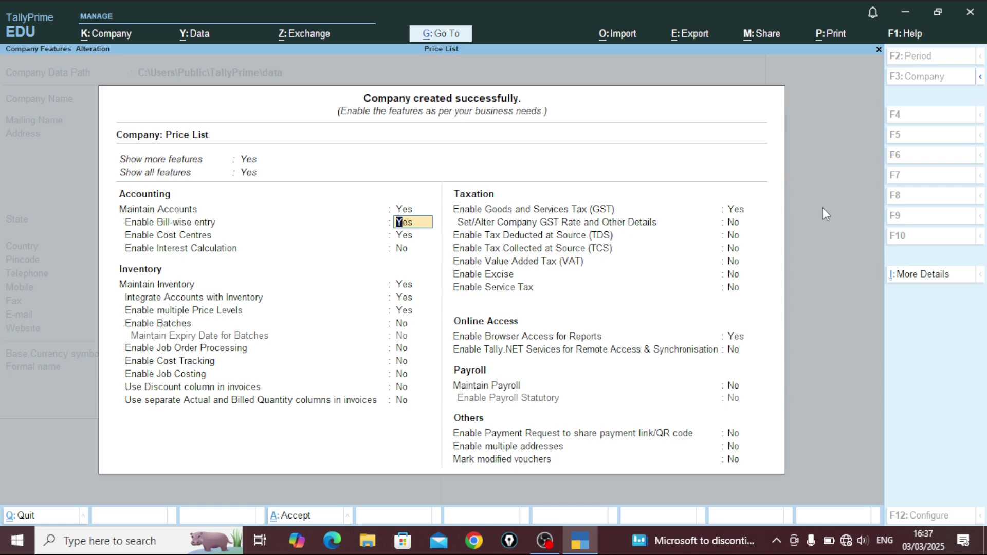
# - Keep bill-wise entry enabled and disable cost centres in the company's accounting features
pyautogui.press('Return')
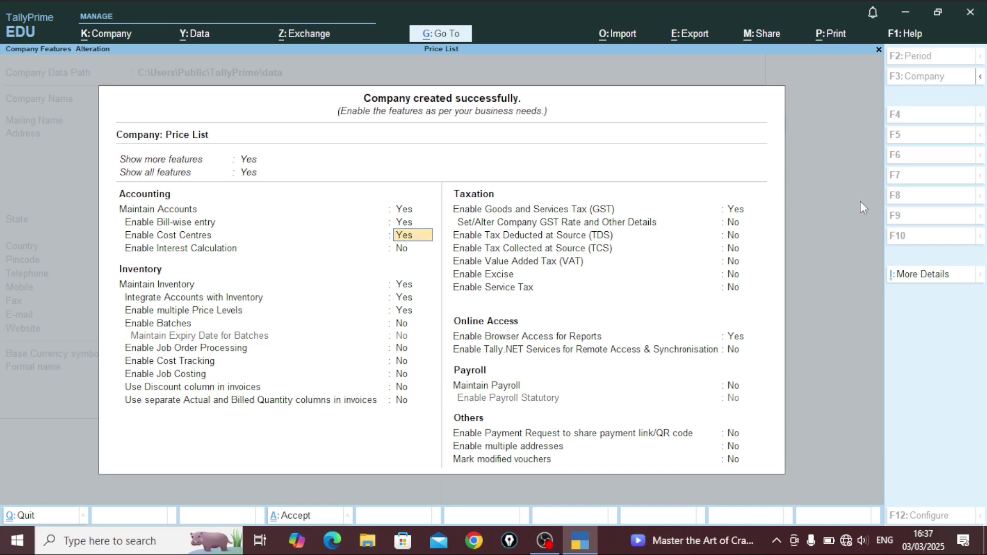
pyautogui.write('n')
pyautogui.press('Return')
pyautogui.press('Return')
pyautogui.press('Return')
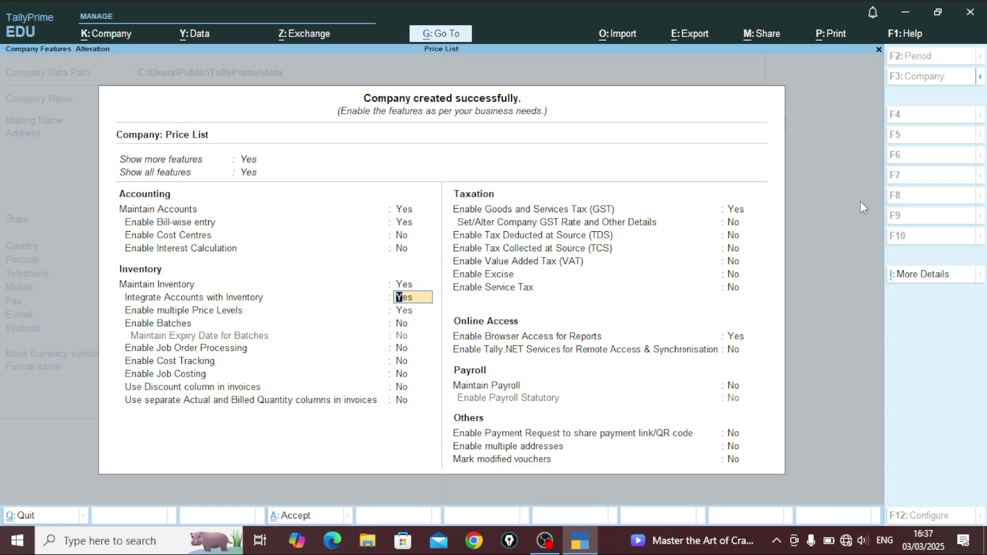
# - Keep multiple price levels enabled and set the use of a discount column in invoices to Yes
pyautogui.press('Return')
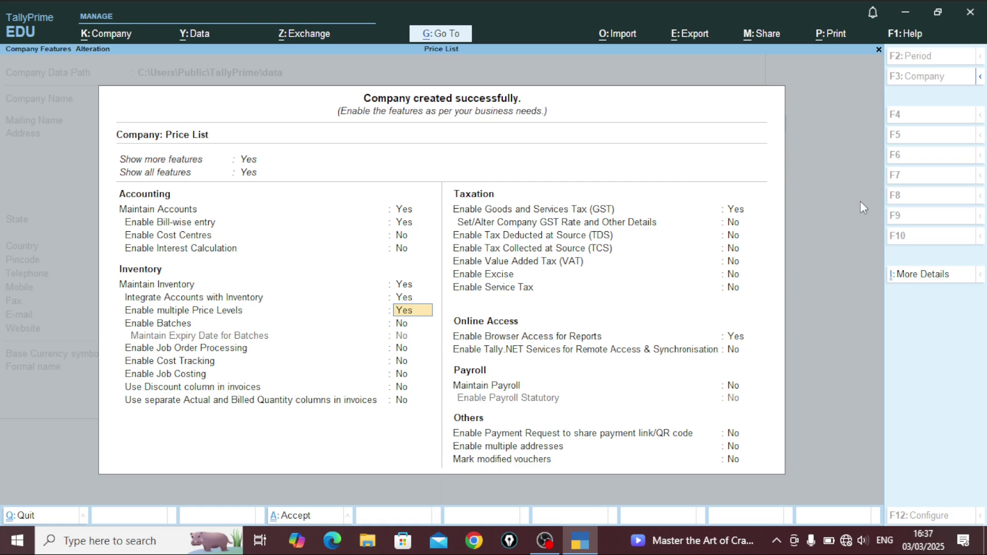
pyautogui.press('Return')
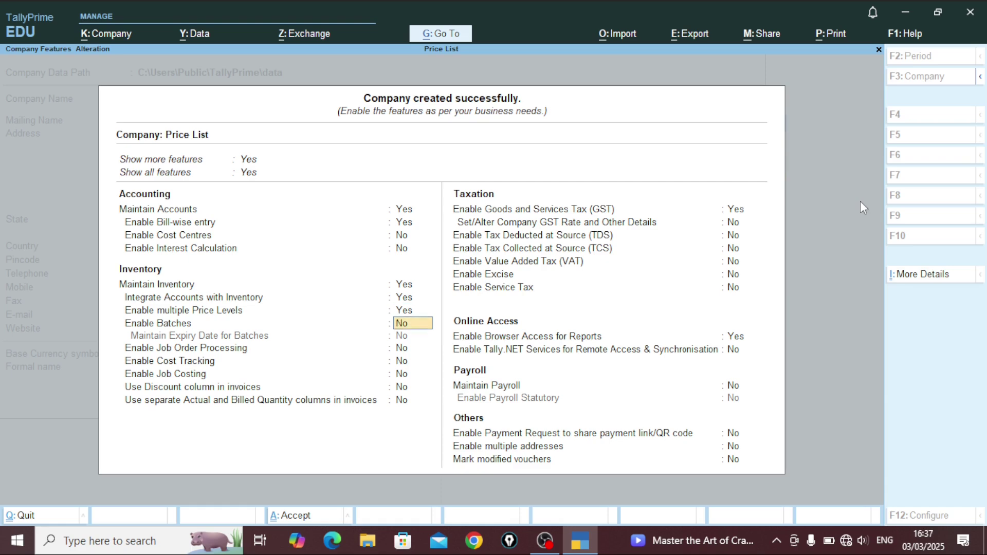
pyautogui.press('Return')
pyautogui.press('Return')
pyautogui.press('Return')
pyautogui.press('Return')
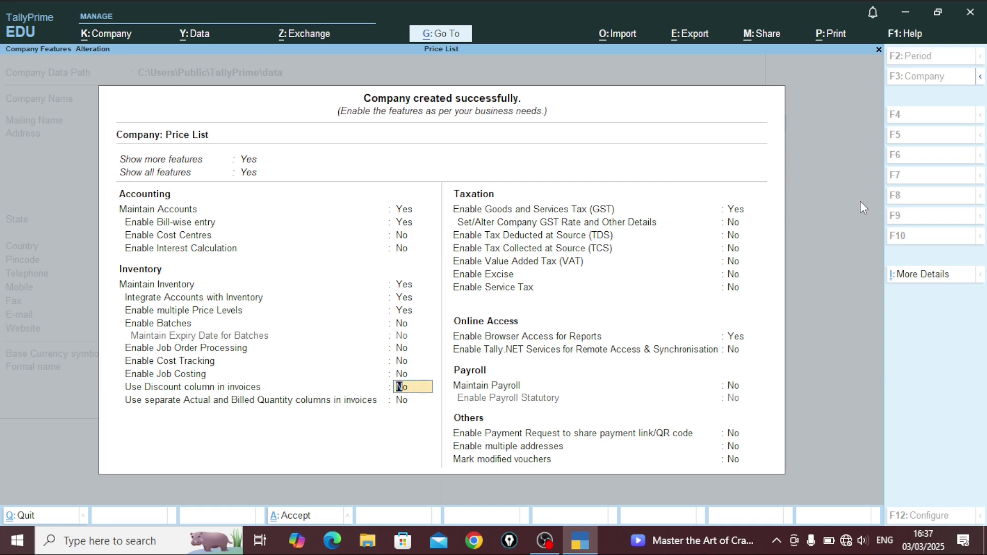
pyautogui.write('y')
pyautogui.press('Return')
# - Accept the GST registration details for Uttar Pradesh with Regular type, Monthly periodicity and e-Way Bill applicable from 1-Apr-24
pyautogui.press('Return')
pyautogui.press('Return')
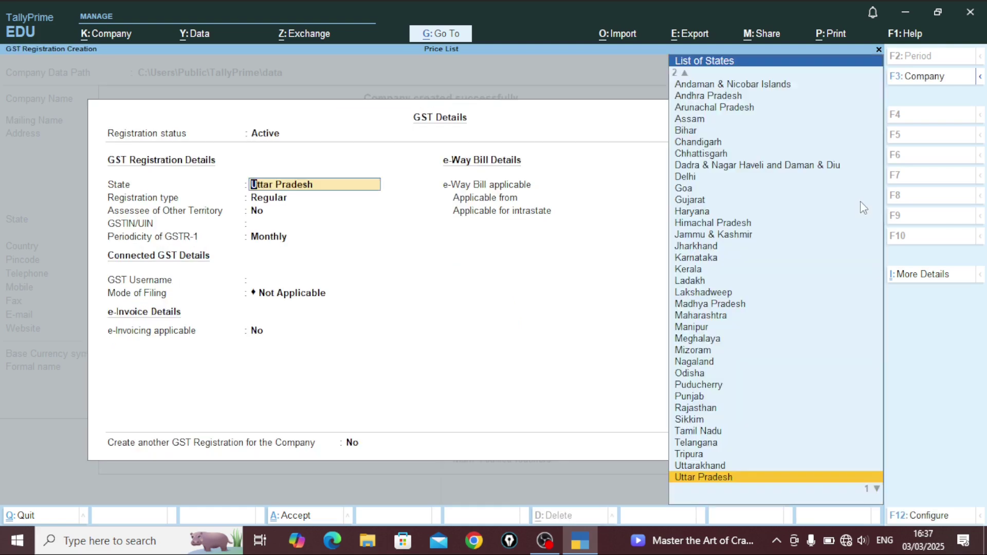
pyautogui.press('Return')
pyautogui.press('Return')
pyautogui.press('Return')
pyautogui.press('Return')
pyautogui.press('Return')
pyautogui.press('Return')
pyautogui.press('Return')
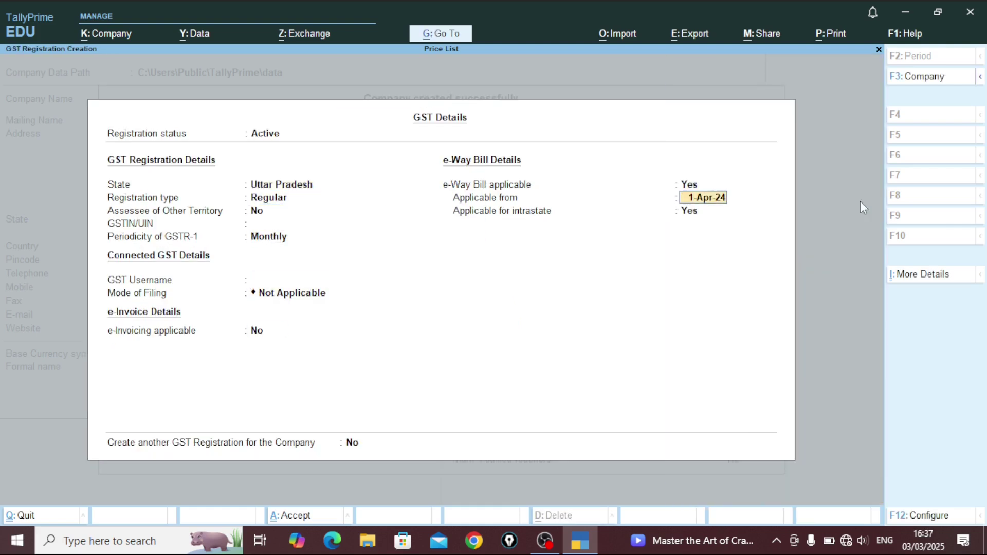
pyautogui.press('Return')
pyautogui.press('Return')
pyautogui.press('Return')
pyautogui.press('Return')
# - Leave the remaining taxation, online access, payroll and other features unchanged and save the company features
pyautogui.press('Return')
pyautogui.press('Return')
pyautogui.press('Return')
pyautogui.press('Return')
pyautogui.press('Return')
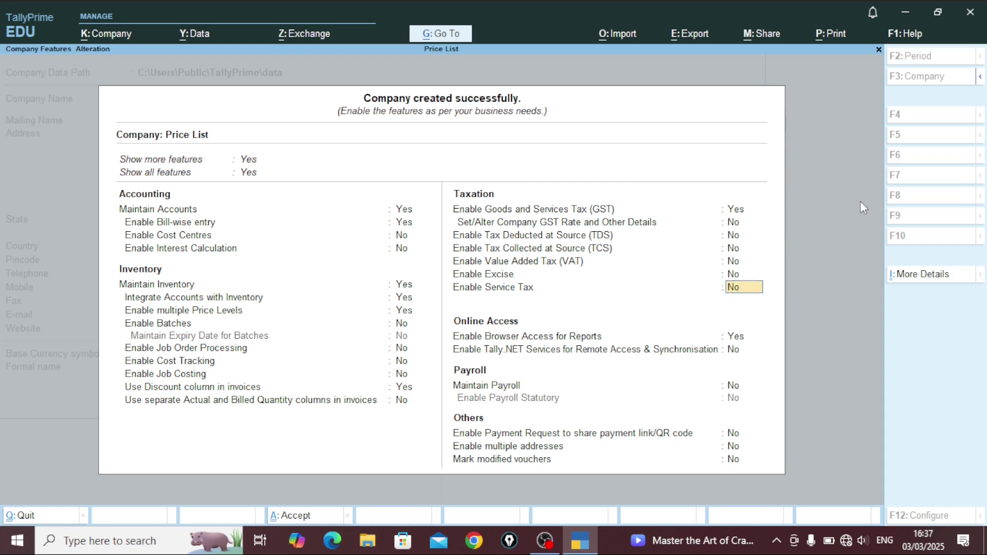
pyautogui.press('Return')
pyautogui.press('Return')
pyautogui.press('Return')
pyautogui.press('Return')
pyautogui.press('Return')
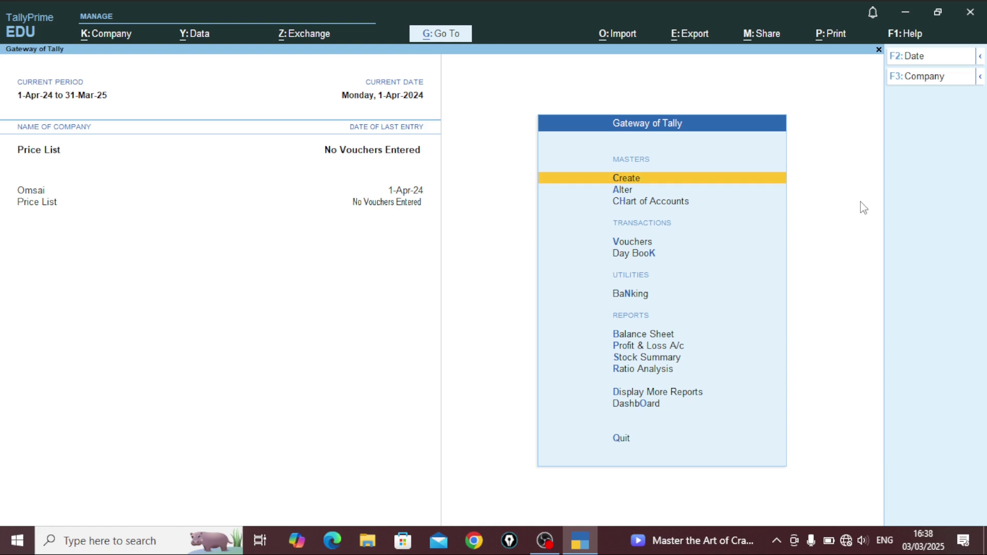
# - Open the creation of company price levels and enter Retailor as the first level
pyautogui.press('Return')
pyautogui.press('Down')
pyautogui.press('Down')
pyautogui.press('Down')
pyautogui.press('Down')
pyautogui.press('Down')
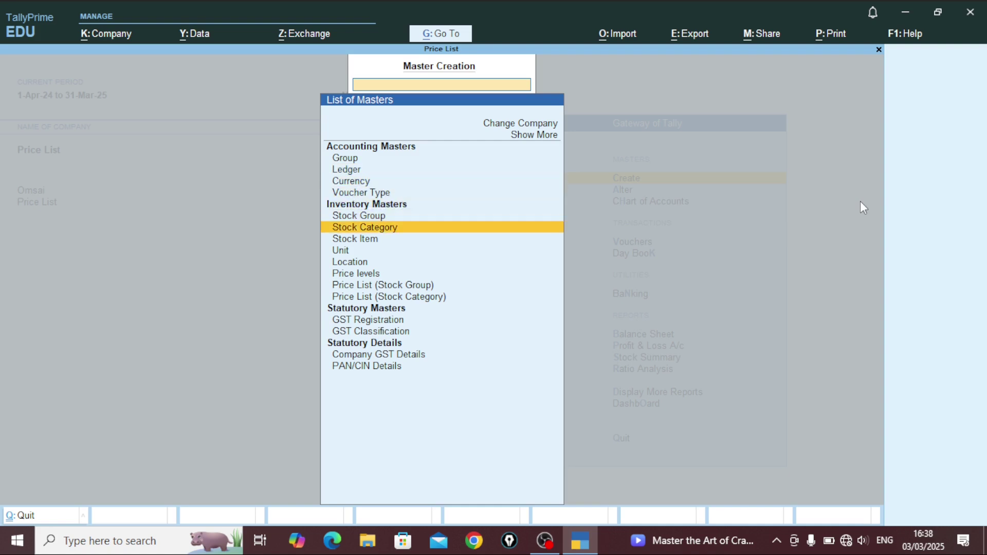
pyautogui.press('Down')
pyautogui.press('Up')
pyautogui.press('Up')
pyautogui.press('Up')
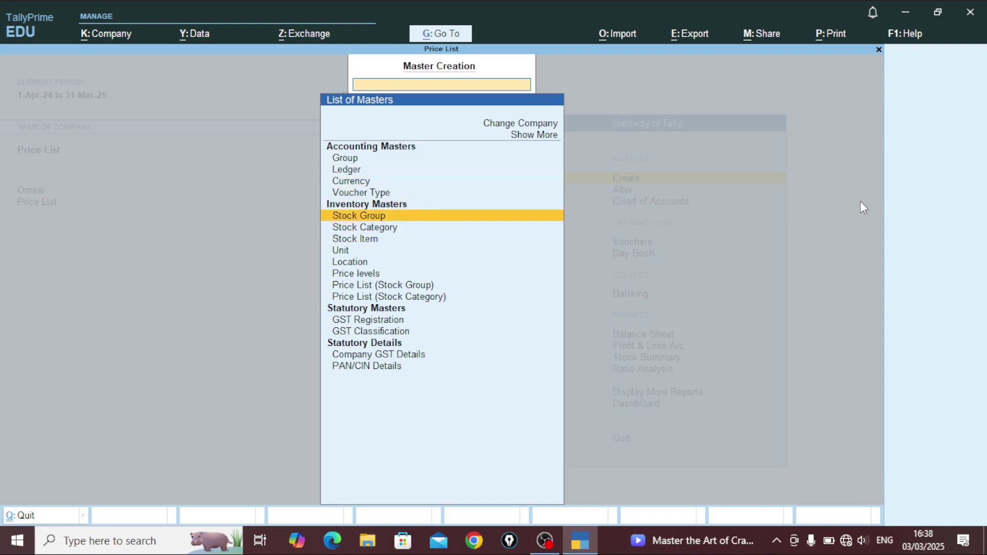
pyautogui.press('Down')
pyautogui.press('Down')
pyautogui.press('Down')
pyautogui.press('Down')
pyautogui.press('Down')
pyautogui.press('Down')
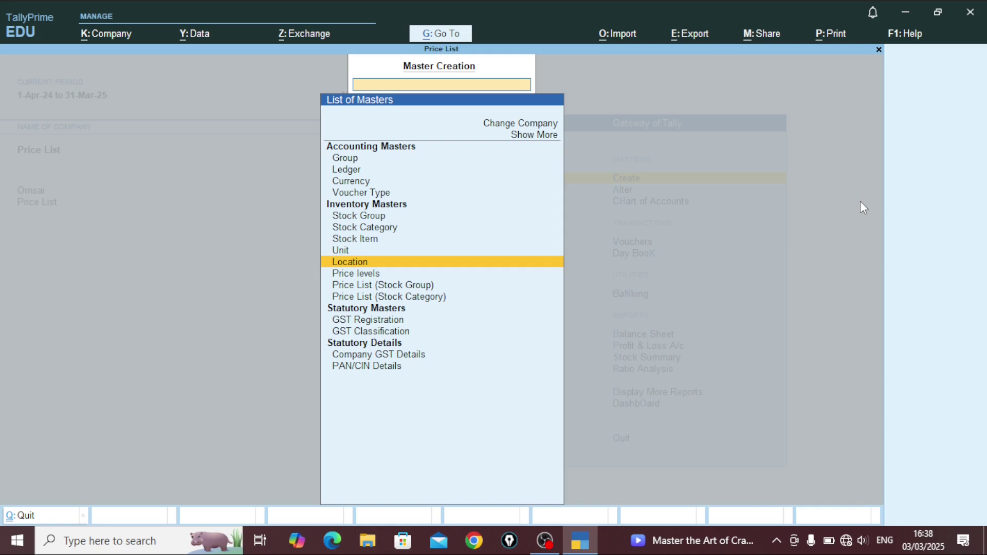
pyautogui.press('Return')
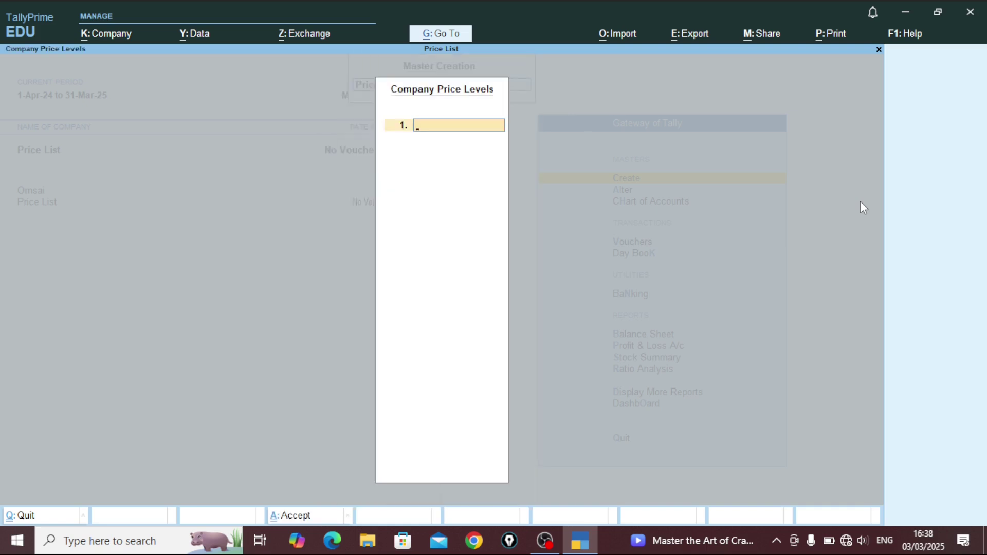
pyautogui.write('Retailor')
pyautogui.press('Return')
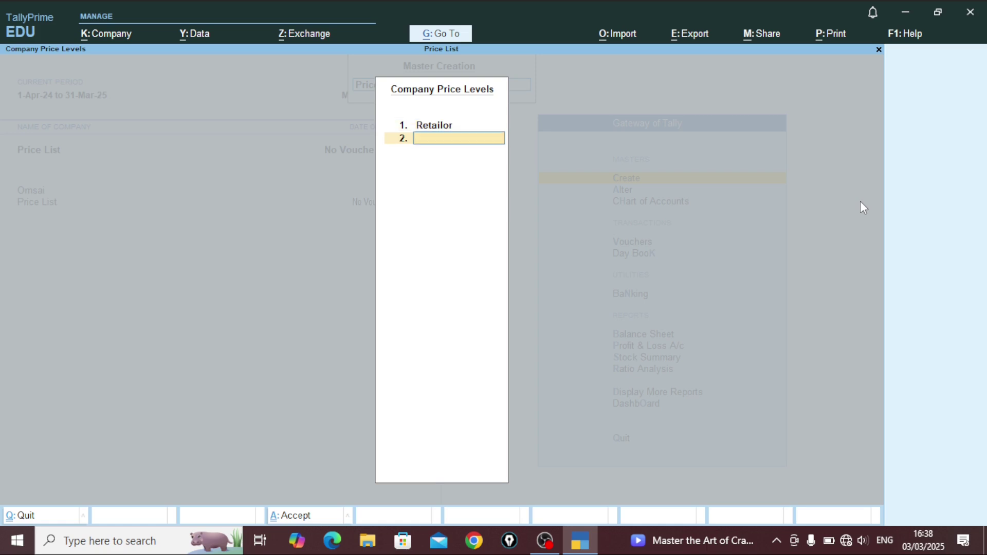
# - Add Whole Saler and All Customer as the second and third price levels and save the list
pyautogui.write('Whole Saler')
pyautogui.press('Return')
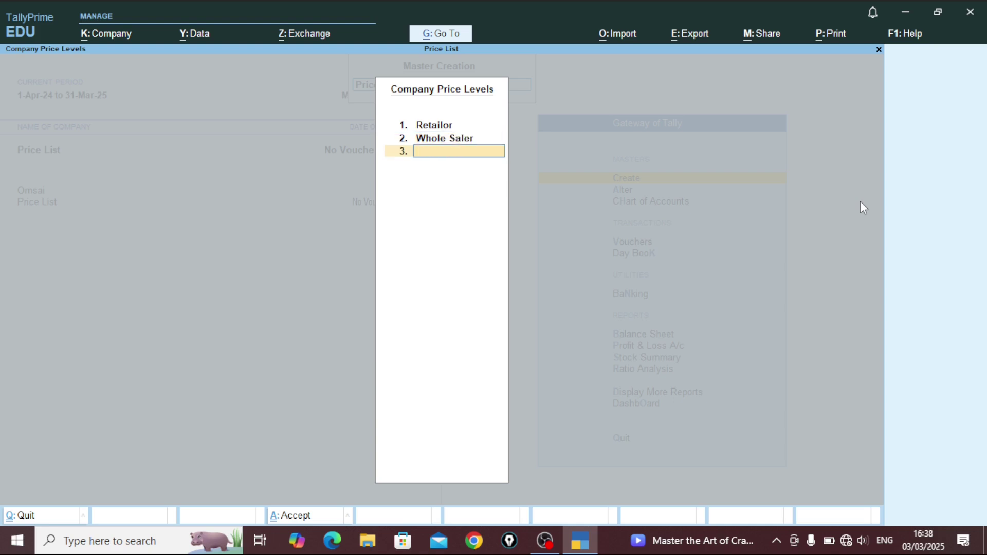
pyautogui.write('All Ci')
pyautogui.press('BackSpace')
pyautogui.press('BackSpace')
pyautogui.write('cust')
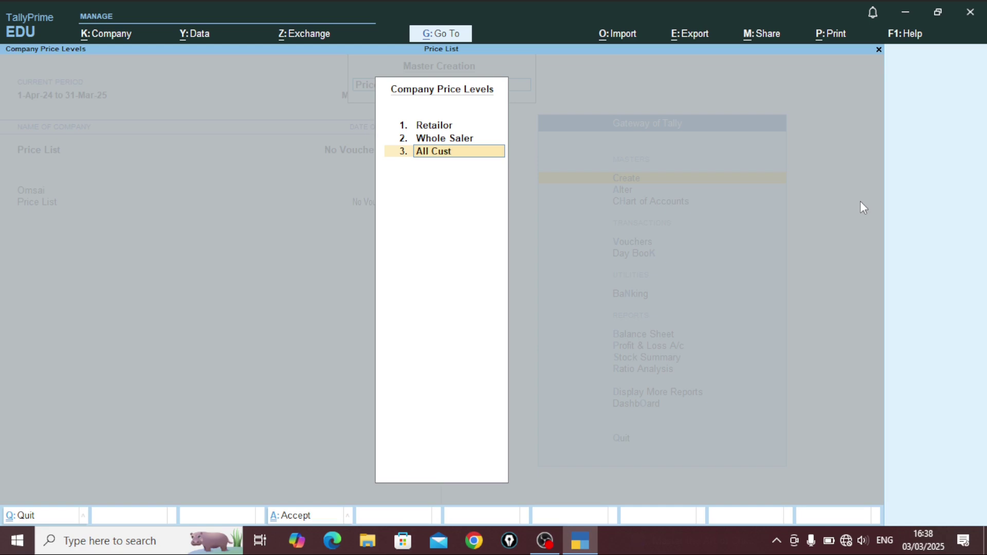
pyautogui.write('omer')
pyautogui.press('Return')
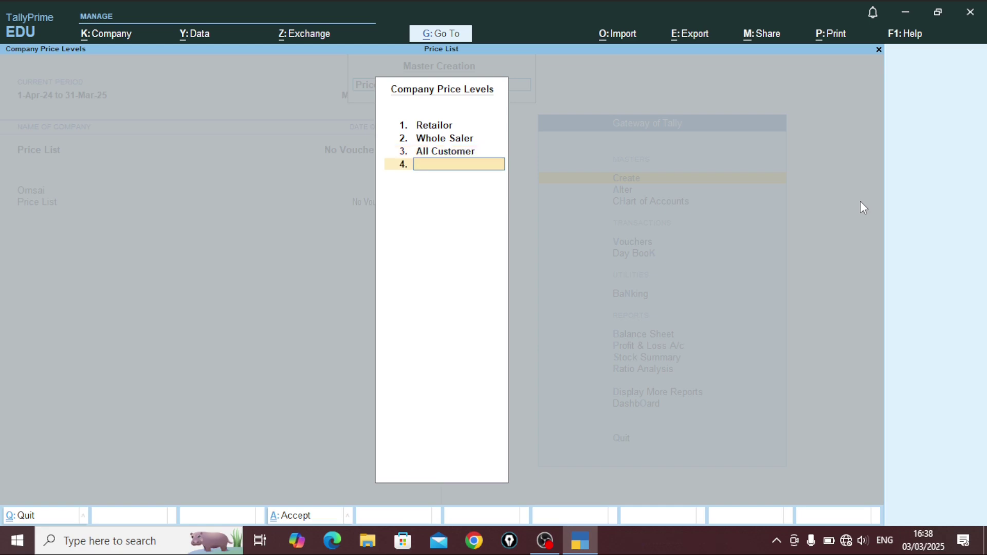
pyautogui.press('Return')
pyautogui.press('Return')
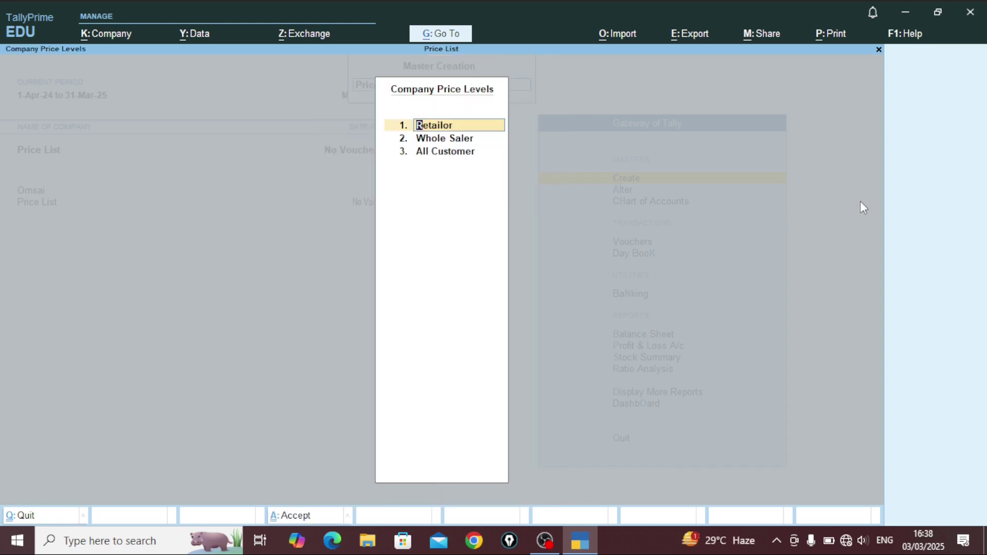
pyautogui.press('Escape')
# - Open a stock group price list for All Items with price level All Customer, applicable from 1-Apr-24
pyautogui.press('Down')
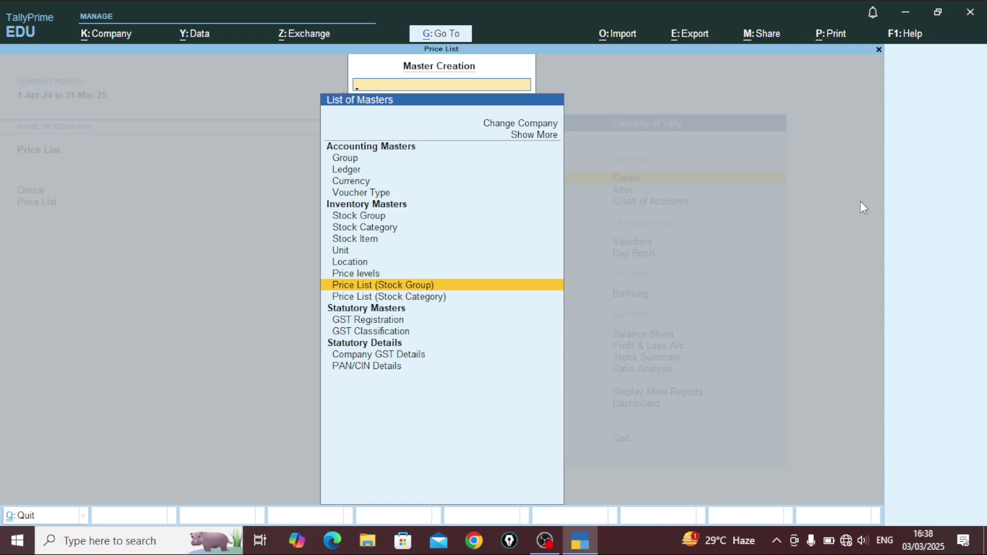
pyautogui.press('Return')
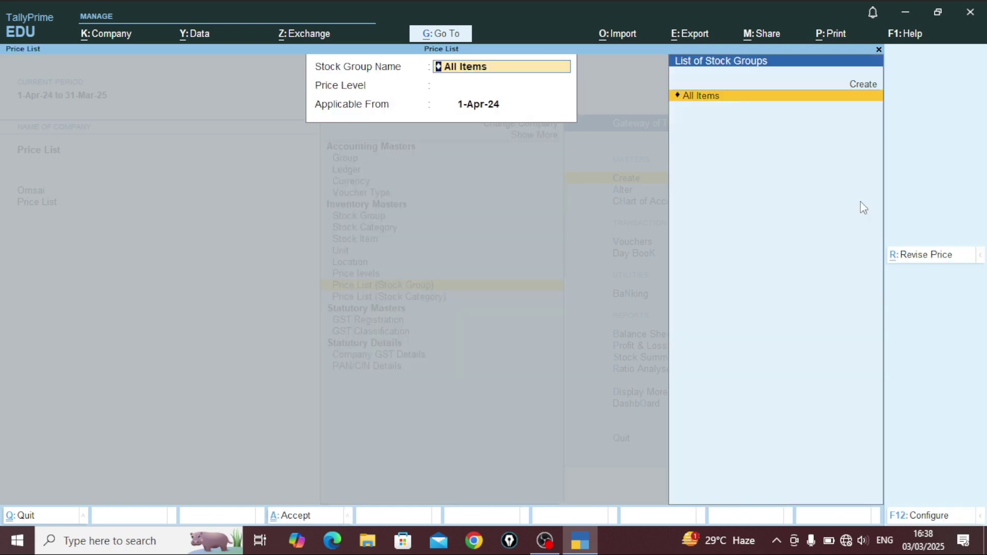
pyautogui.press('Return')
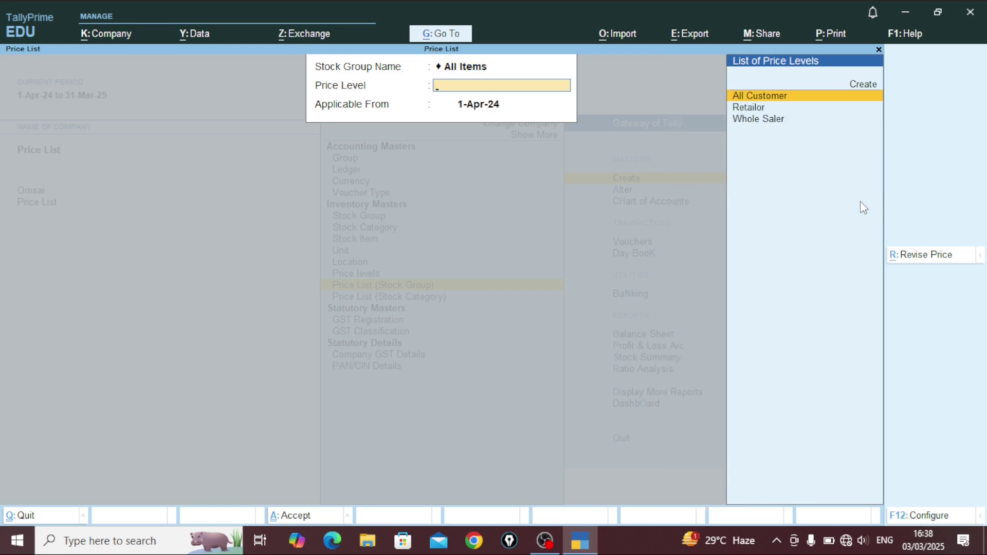
pyautogui.press('BackSpace')
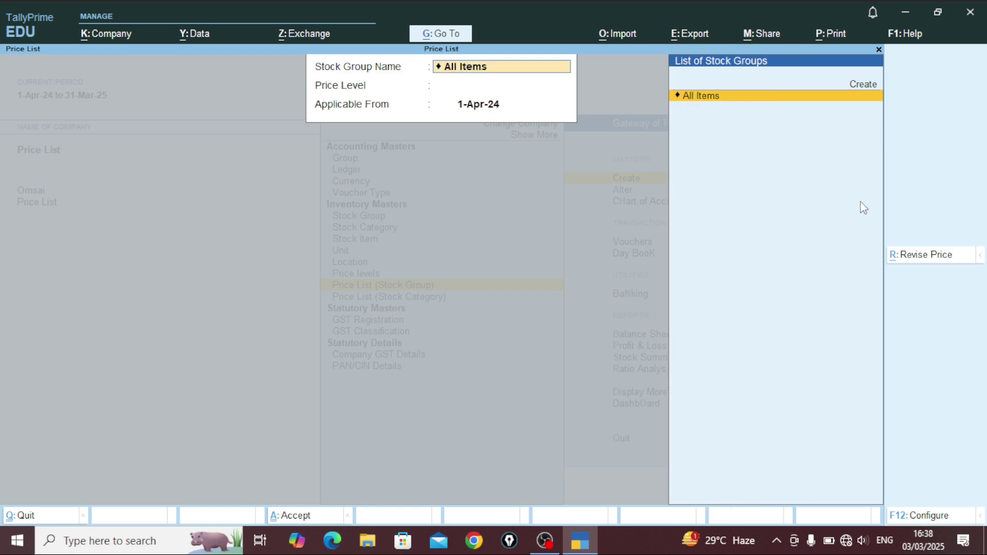
pyautogui.press('Return')
pyautogui.press('Down')
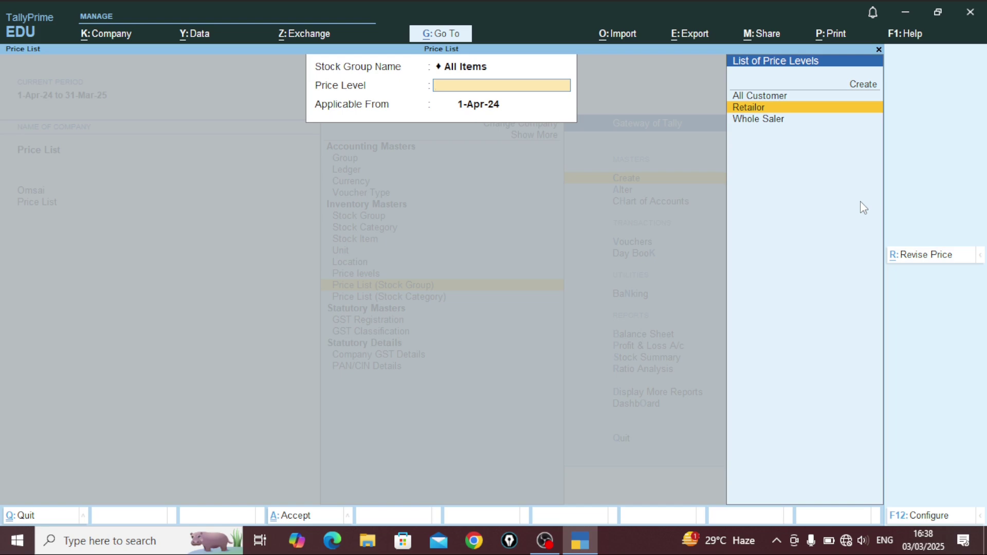
pyautogui.press('Down')
pyautogui.press('Up')
pyautogui.press('Up')
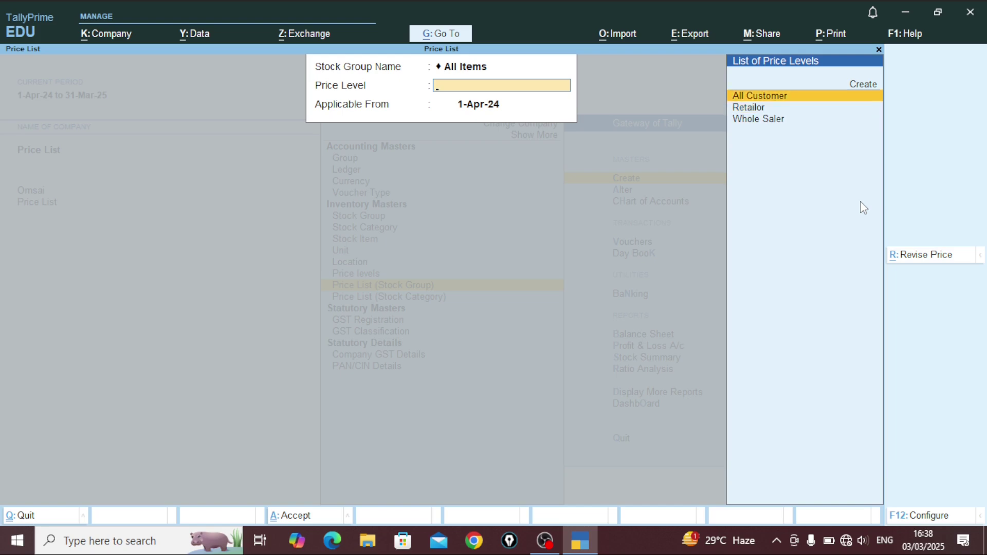
pyautogui.press('Return')
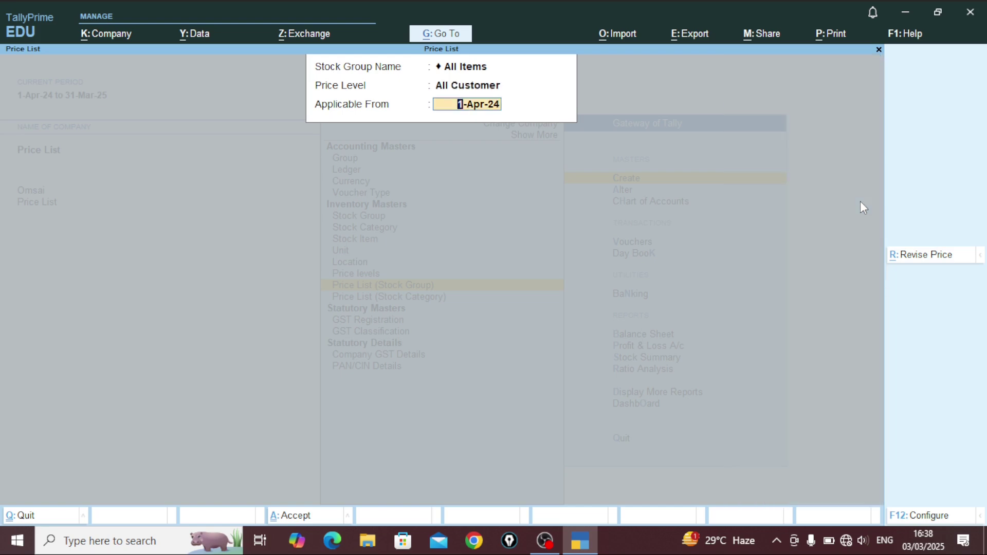
pyautogui.press('Return')
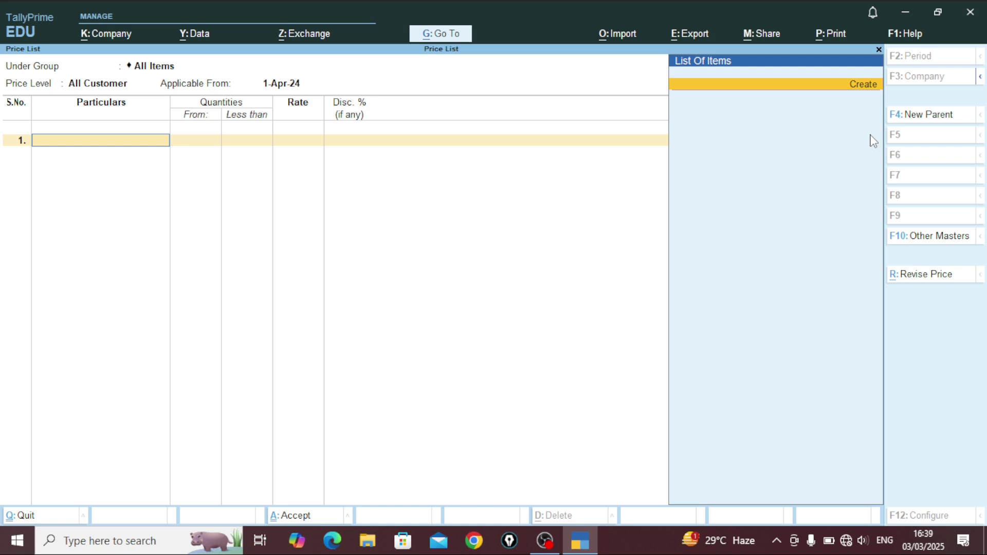
# - Start a new stock item named Keyboard from the price list, under Primary with no category
pyautogui.click(855, 84)
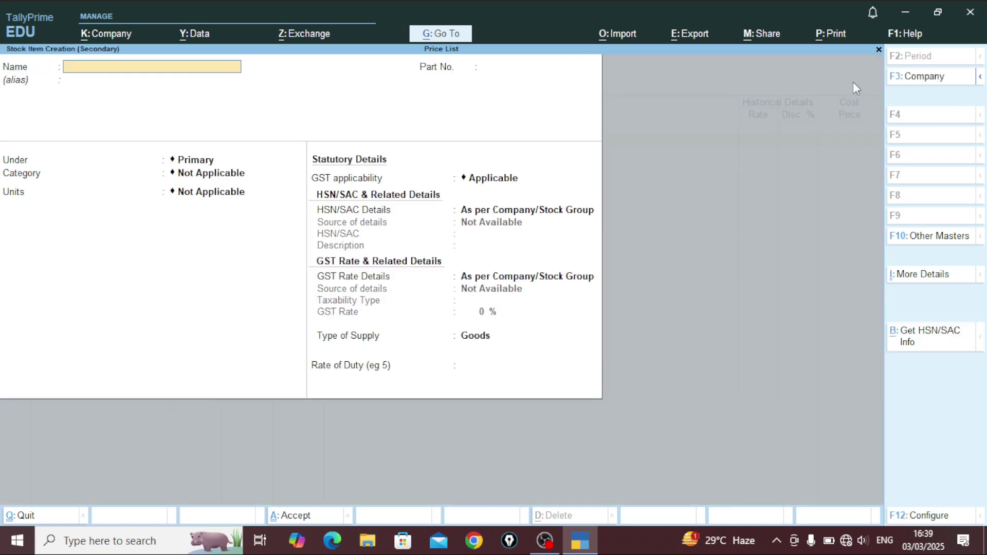
pyautogui.write('K')
pyautogui.write('eybi')
pyautogui.press('BackSpace')
pyautogui.write('oard')
pyautogui.press('Return')
pyautogui.press('Return')
pyautogui.press('Return')
pyautogui.press('Return')
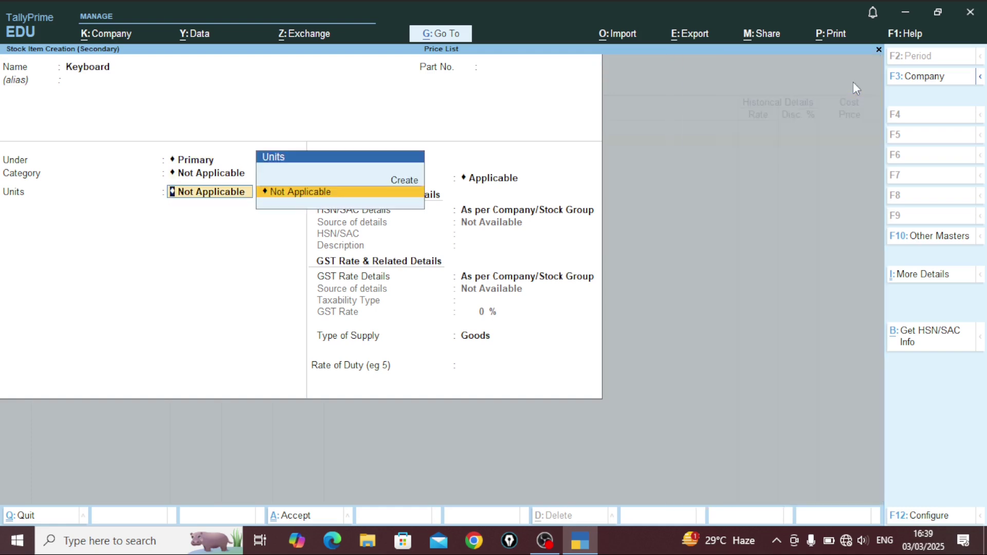
# - Create the simple unit pcs with 0 decimal places and assign it to the Keyboard item
pyautogui.press('Up')
pyautogui.press('Return')
pyautogui.write('pcs')
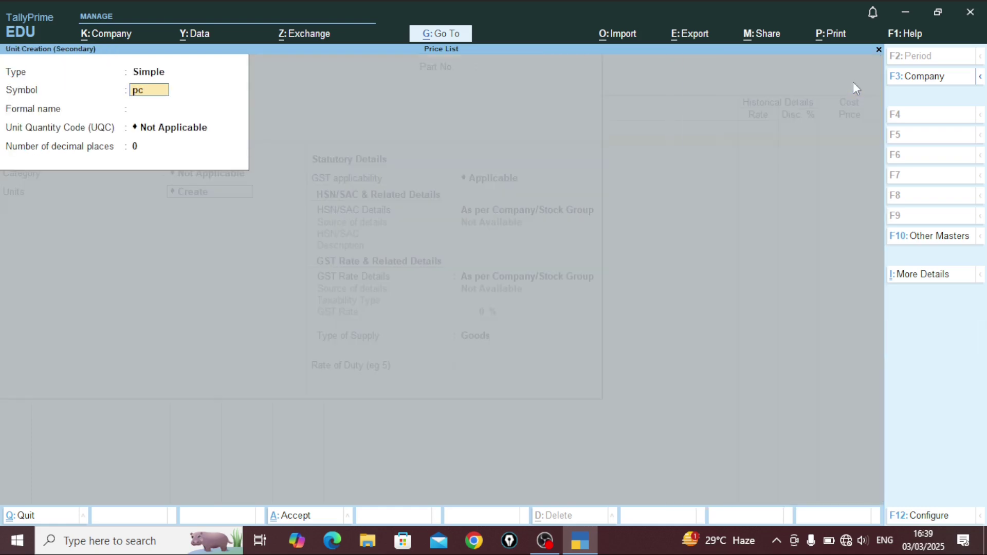
pyautogui.press('Return')
pyautogui.press('Return')
pyautogui.press('Return')
pyautogui.press('Return')
pyautogui.press('Return')
pyautogui.press('Return')
# - Keep the default statutory details for Keyboard and save the stock item into the price list
pyautogui.press('Return')
pyautogui.press('Return')
pyautogui.press('Return')
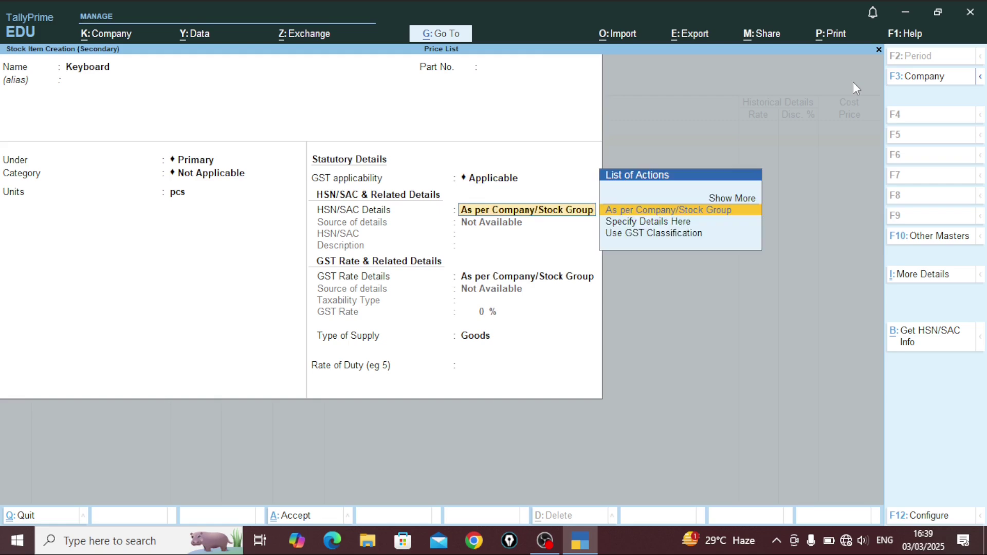
pyautogui.press('Return')
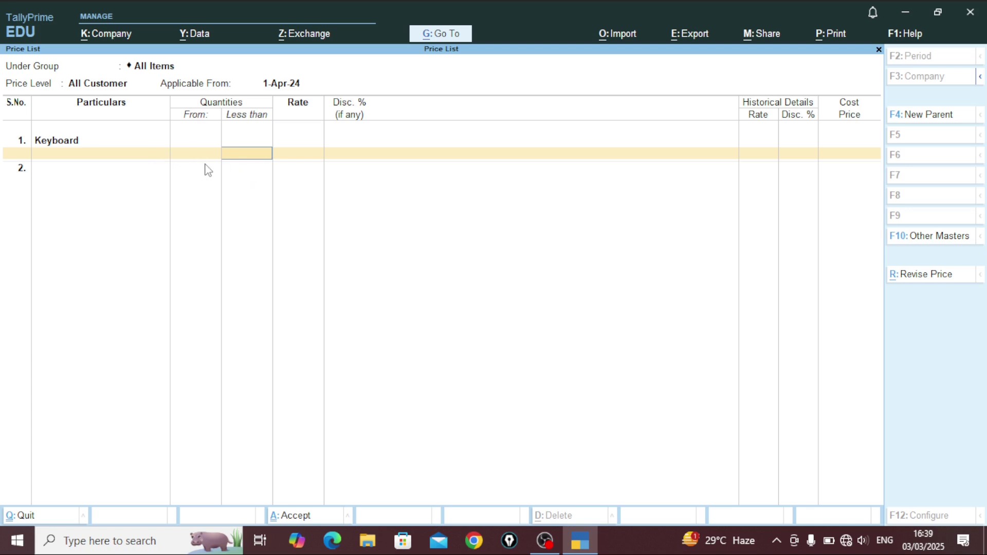
# - Enter Keyboard's first price slab for less than 100 pcs at a rate of 250 with 5% discount
pyautogui.write('00')
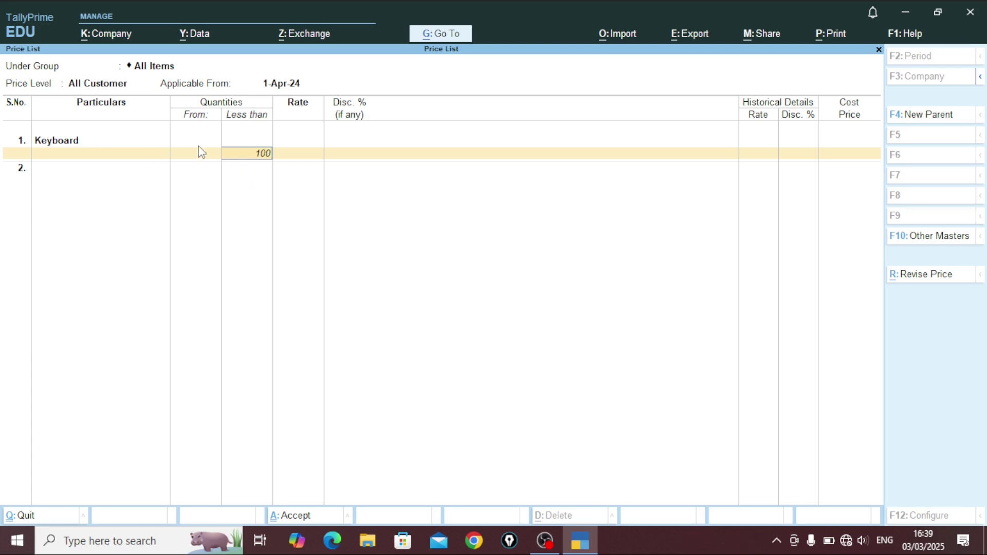
pyautogui.press('Return')
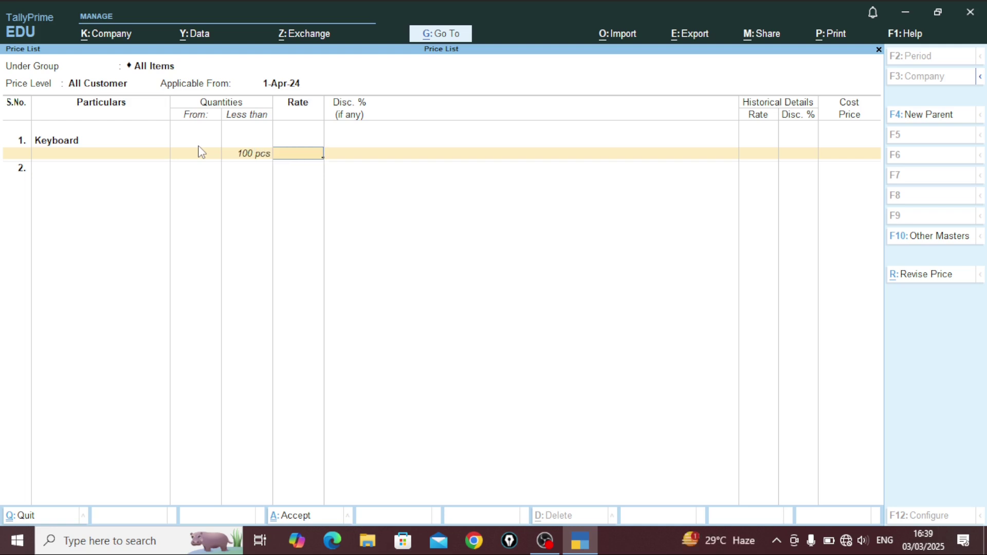
pyautogui.write('250')
pyautogui.press('Return')
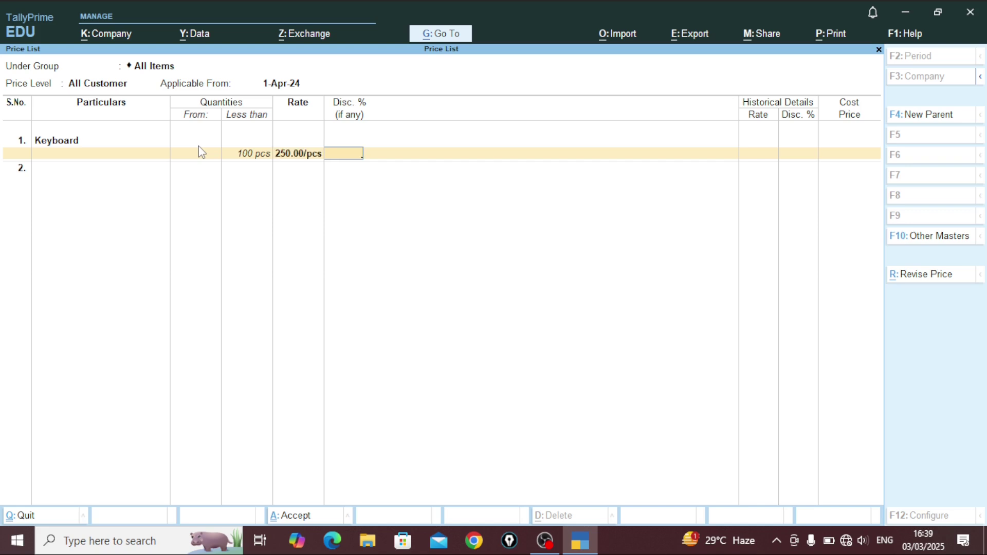
pyautogui.write('5')
pyautogui.press('Return')
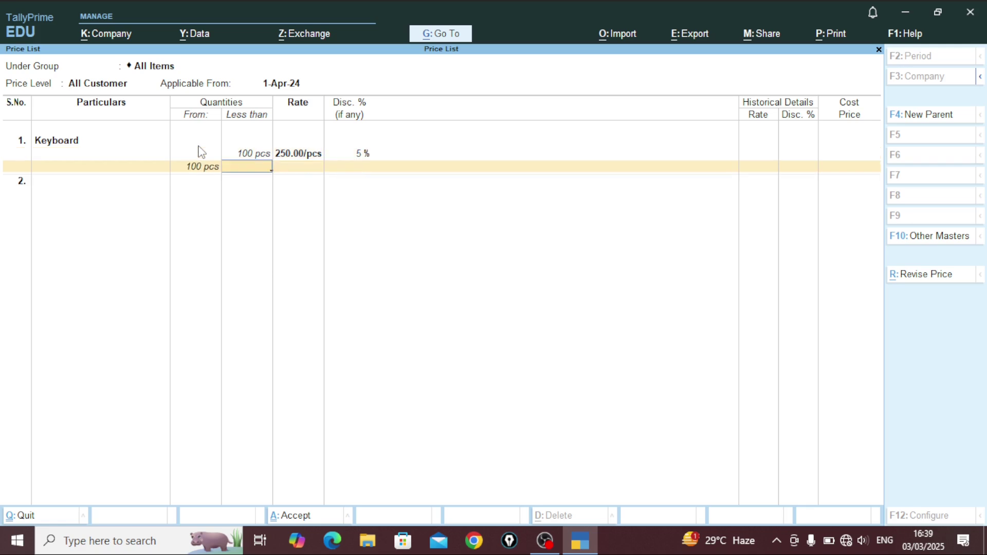
# - Add Keyboard's slab from 100 to less than 200 pcs at a rate of 240 with 7% discount
pyautogui.write('200')
pyautogui.press('Return')
pyautogui.write('240')
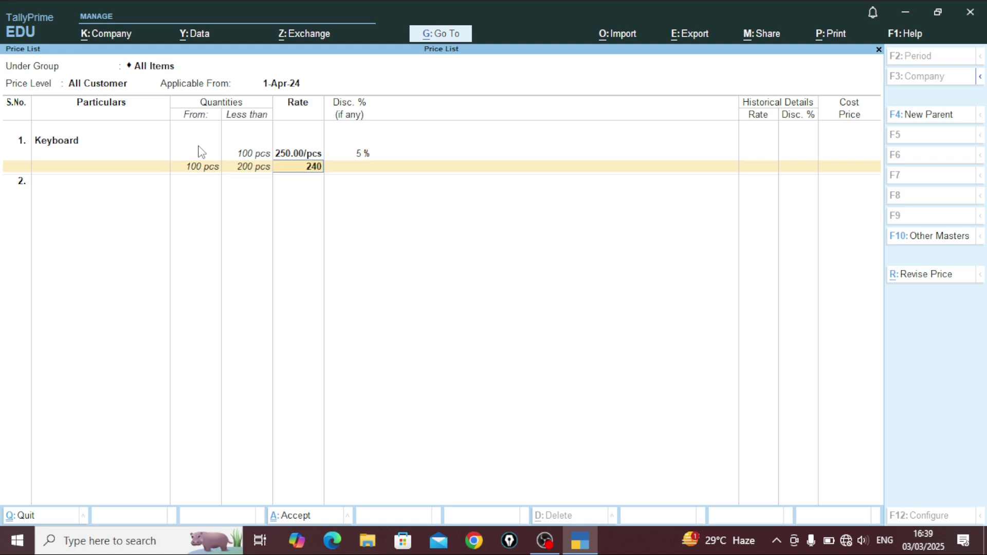
pyautogui.press('Return')
pyautogui.press('Return')
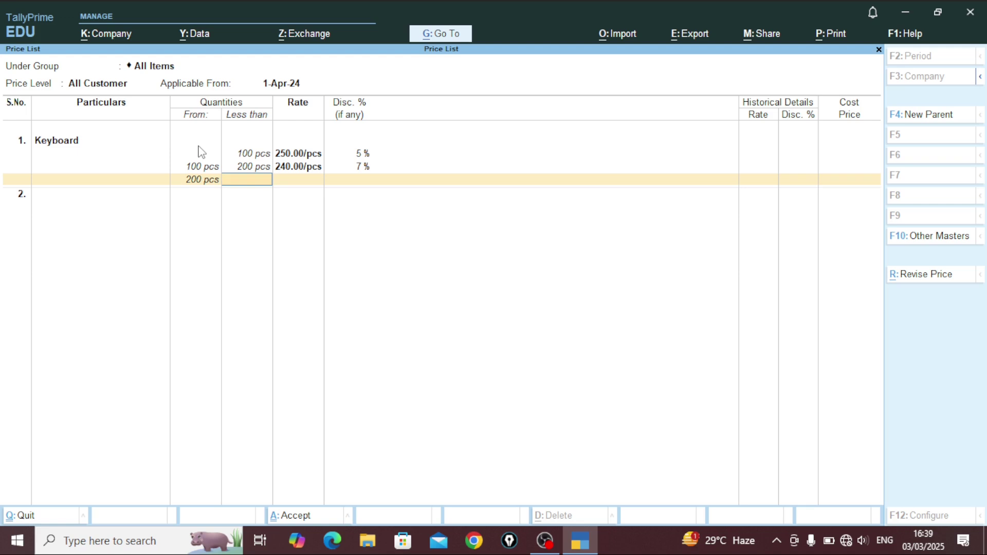
# - Add Keyboard's slab from 200 to less than 300 pcs at a rate of 230 with 9% discount
pyautogui.write('300')
pyautogui.press('Return')
pyautogui.write('230')
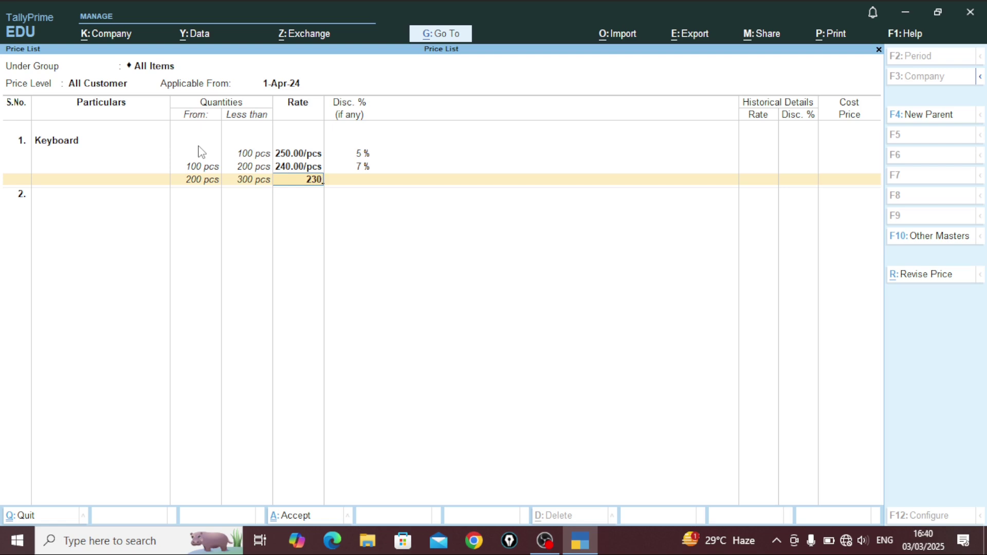
pyautogui.press('Return')
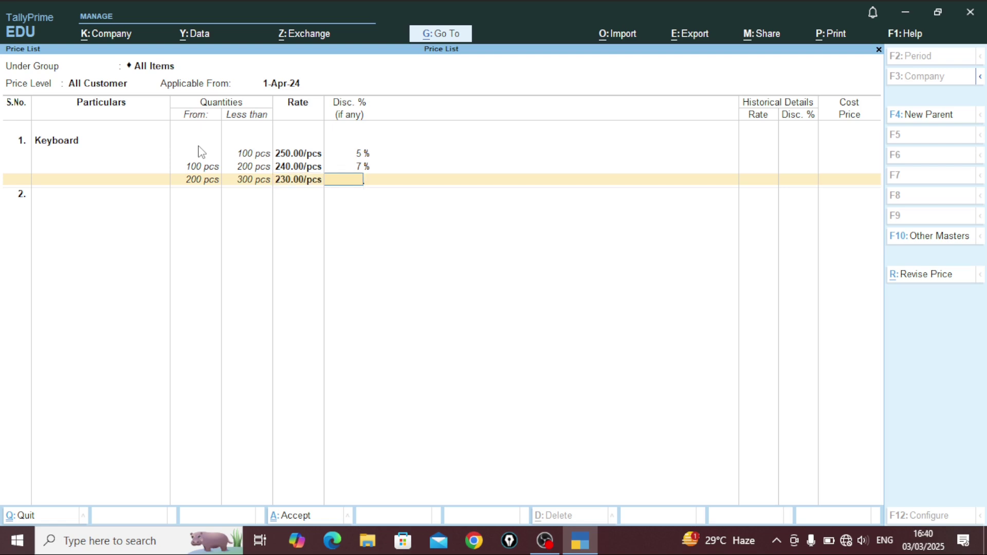
pyautogui.write('9')
pyautogui.press('Return')
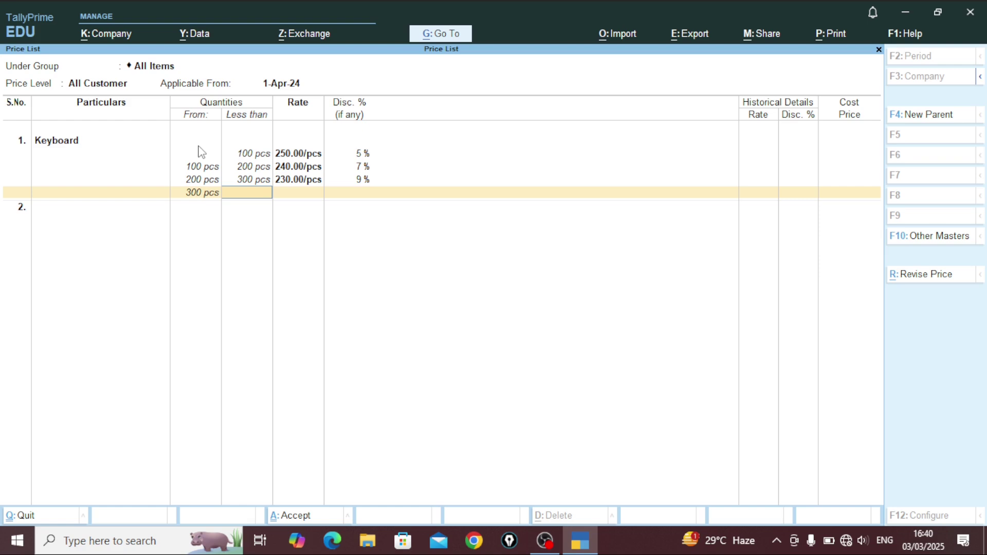
# - Add Keyboard's slab from 300 to less than 400 pcs at a rate of 220 with 10% discount
pyautogui.write('400')
pyautogui.press('Return')
pyautogui.write('220')
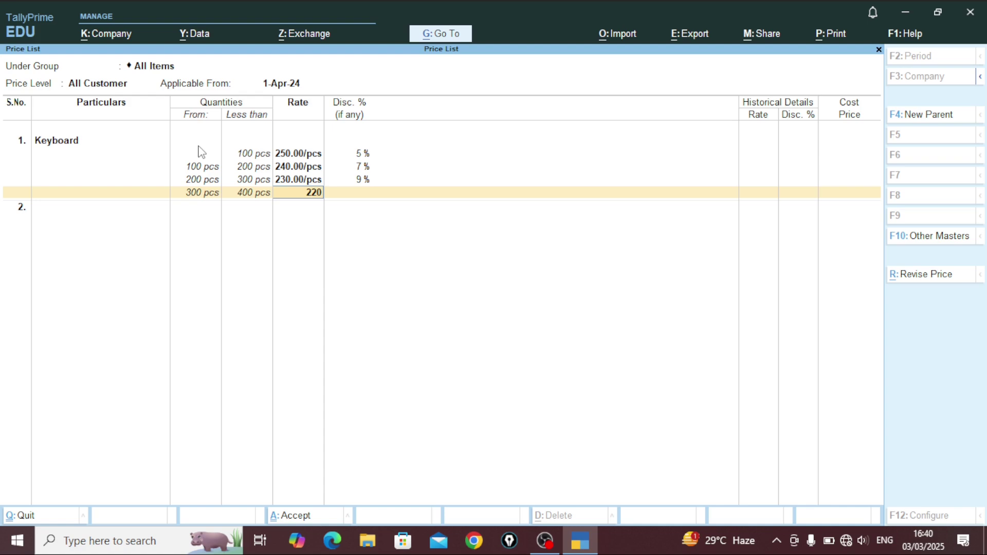
pyautogui.press('Return')
pyautogui.write('10')
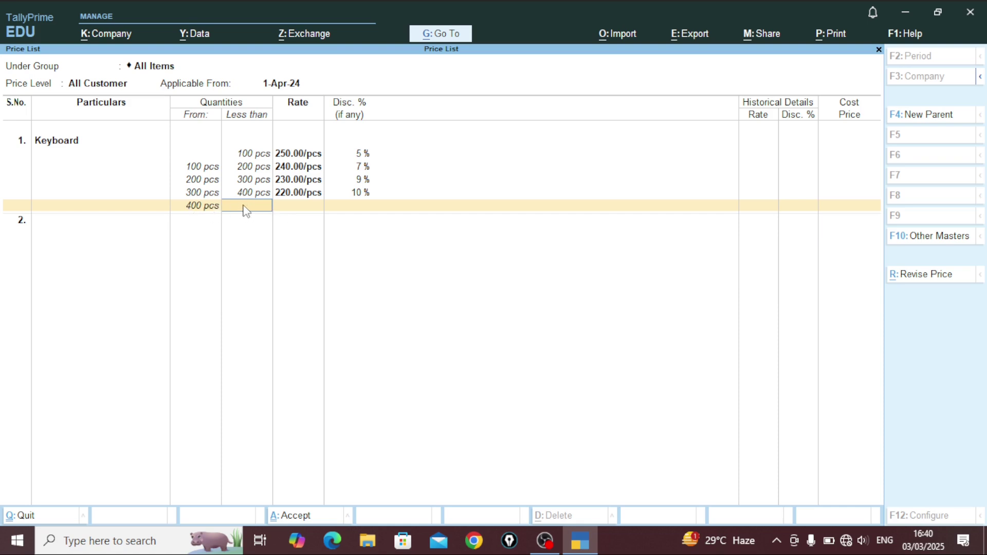
# - Complete Keyboard's slabs with 400 pcs and above, no upper limit, at a rate of 210 with 11% discount
pyautogui.press('Return')
pyautogui.write('210')
pyautogui.press('Return')
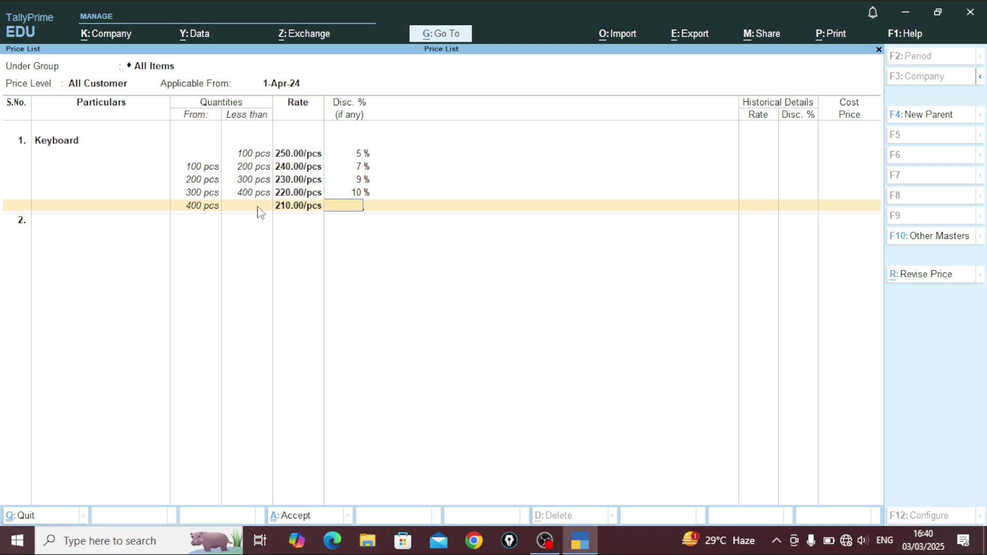
pyautogui.write('11')
pyautogui.press('Return')
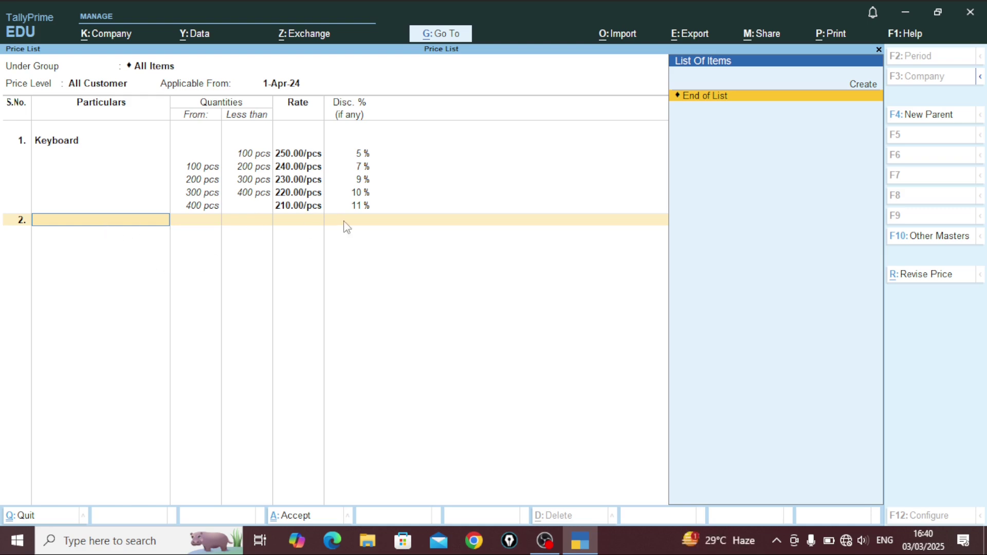
# - Start a second stock item named Mouse under Primary with no category and pcs as its unit
pyautogui.press('Up')
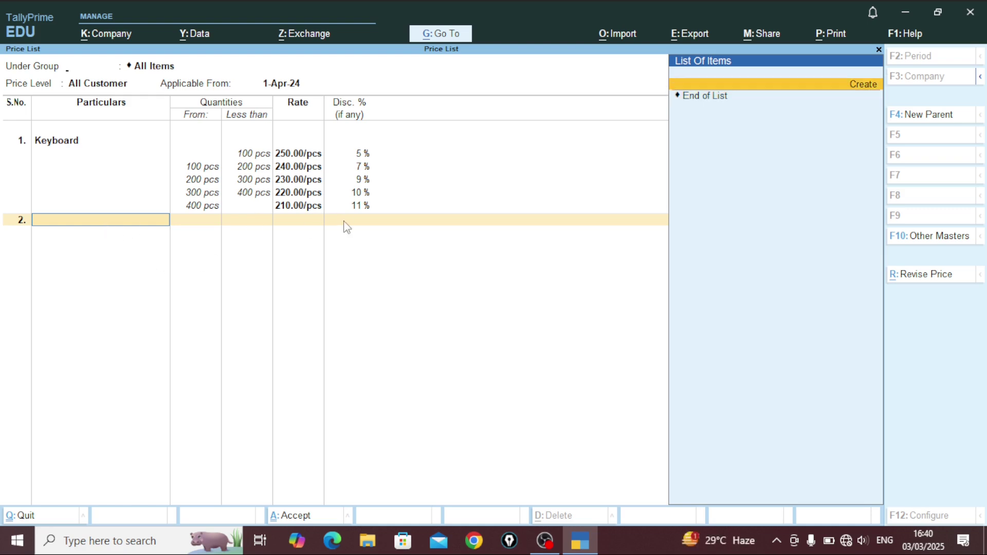
pyautogui.press('Return')
pyautogui.write('Mous')
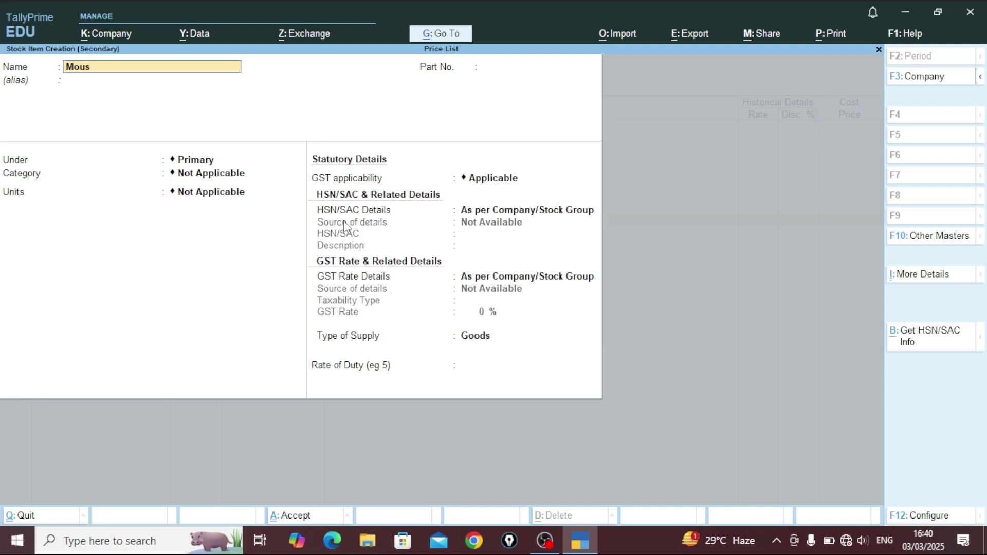
pyautogui.write('e')
pyautogui.press('Return')
pyautogui.press('Return')
pyautogui.press('Return')
pyautogui.press('Return')
pyautogui.press('Down')
pyautogui.press('Return')
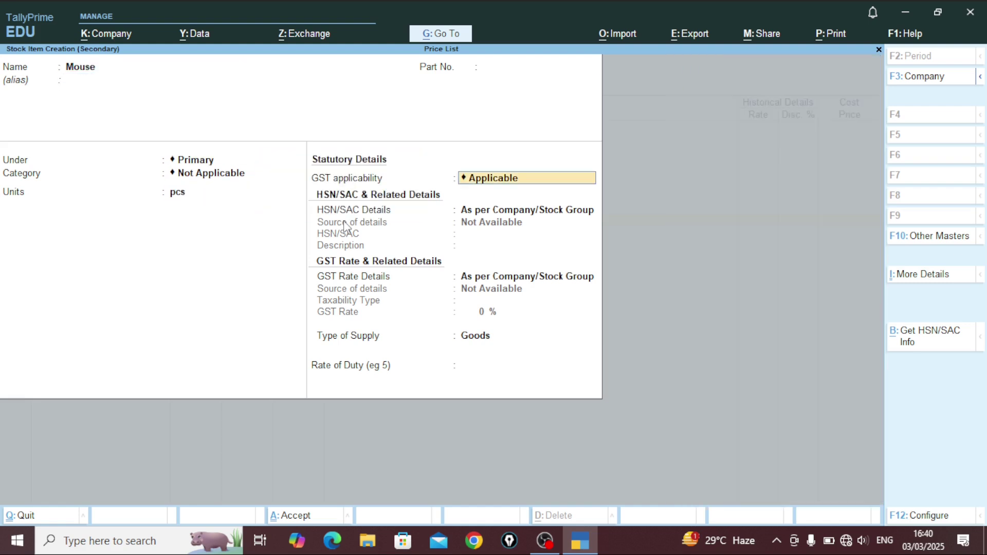
# - Keep the default GST and supply details for Mouse and save the item into the price list
pyautogui.press('Return')
pyautogui.press('Return')
pyautogui.press('Return')
pyautogui.press('Return')
pyautogui.press('Return')
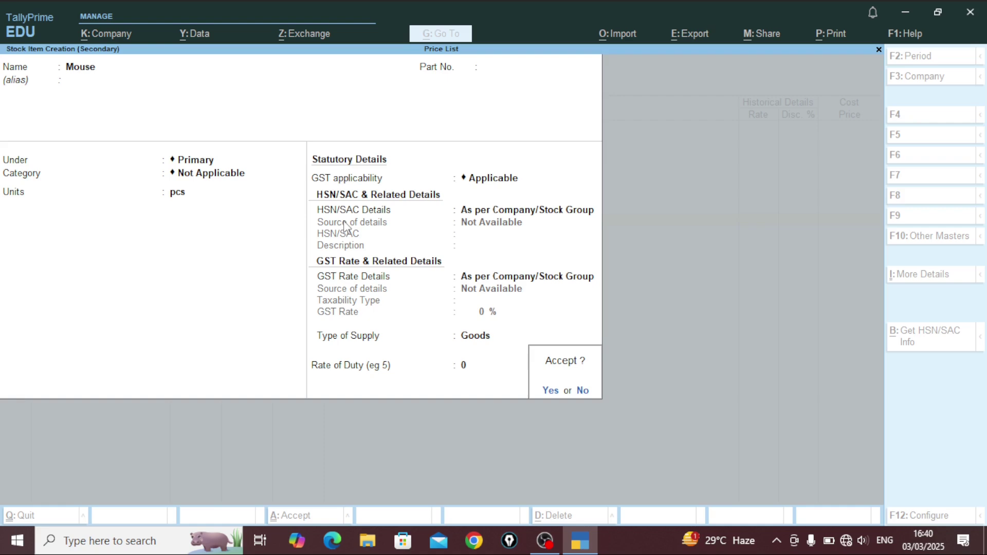
pyautogui.press('Return')
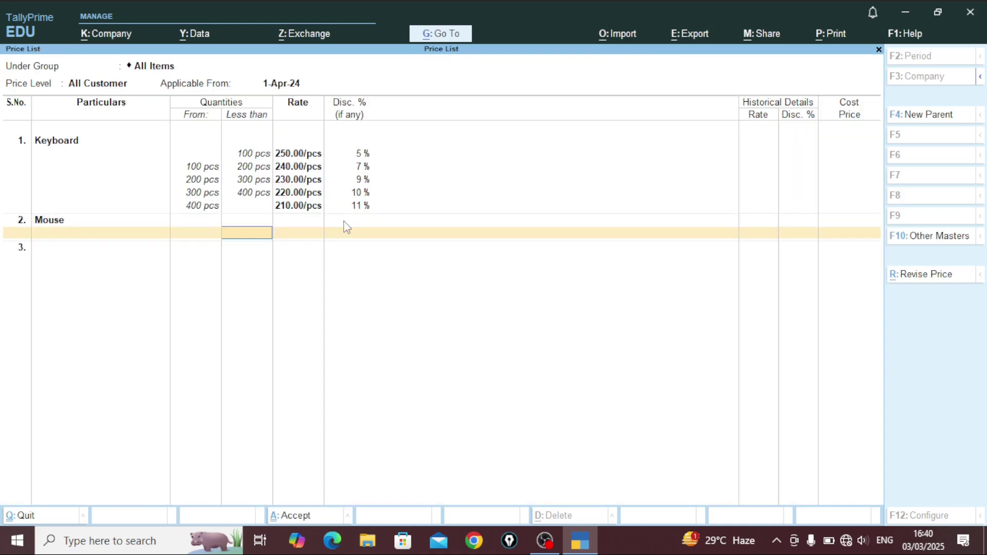
# - Enter Mouse's first price slab for less than 100 pcs at a rate of 150 with 10% discount
pyautogui.write('100')
pyautogui.press('Return')
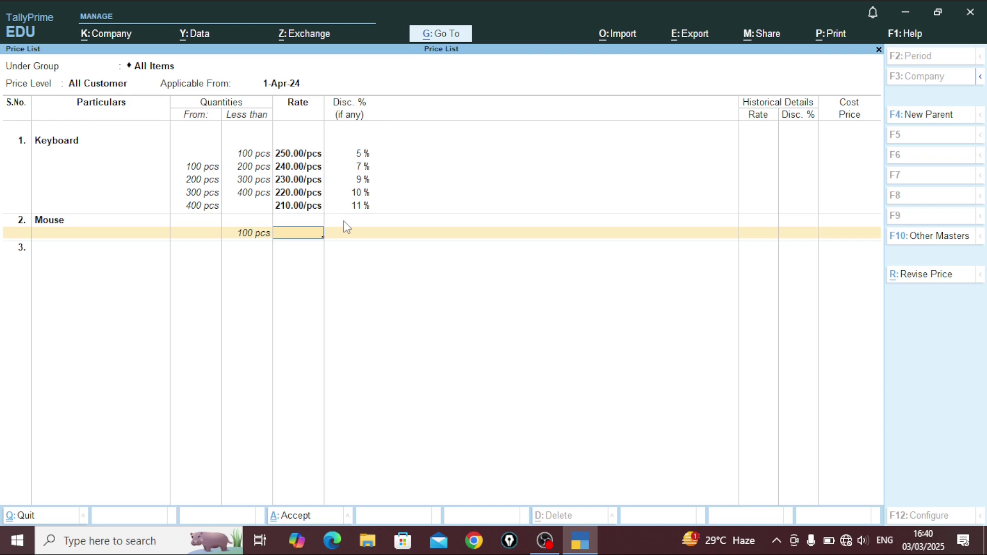
pyautogui.write('150')
pyautogui.press('Return')
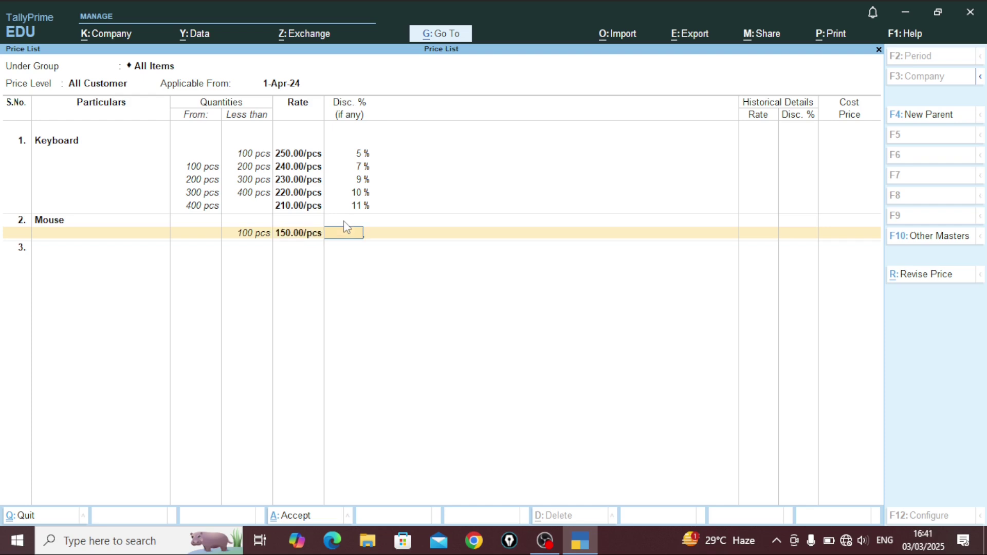
pyautogui.write('10')
pyautogui.press('Return')
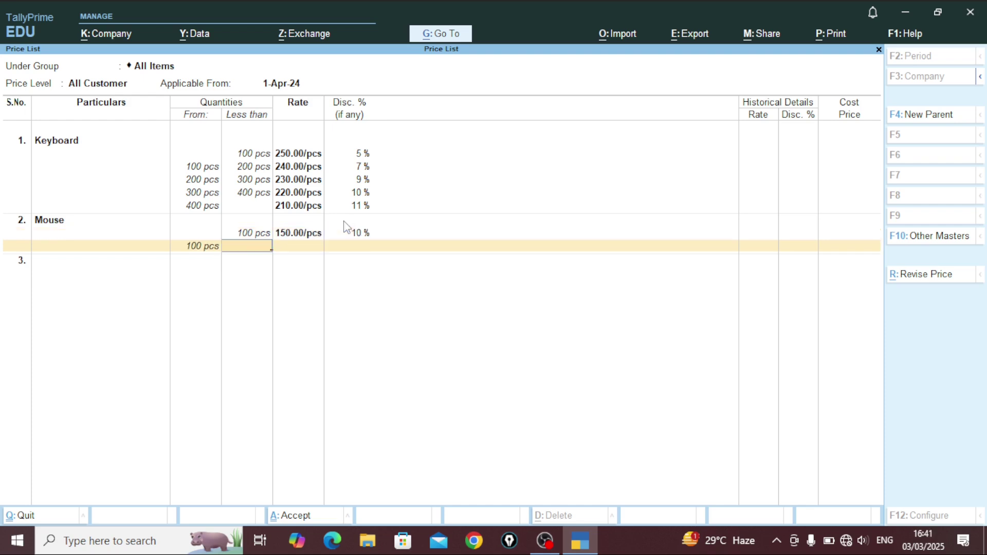
# - Add Mouse's slab from 100 to less than 200 pcs at a rate of 140 with 11% discount
pyautogui.write('200')
pyautogui.press('Return')
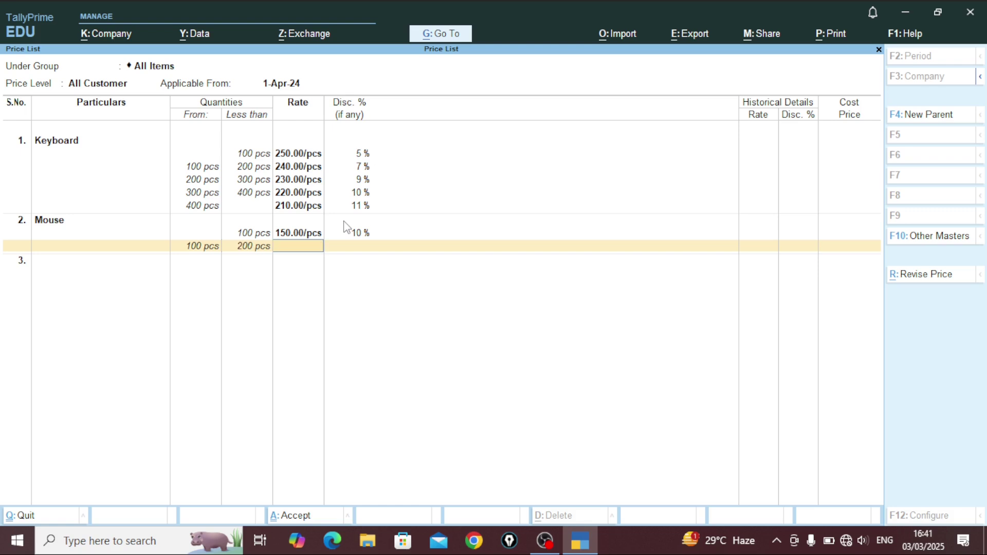
pyautogui.write('1')
pyautogui.press('Return')
pyautogui.press('BackSpace')
pyautogui.write('140')
pyautogui.press('Return')
pyautogui.write('1')
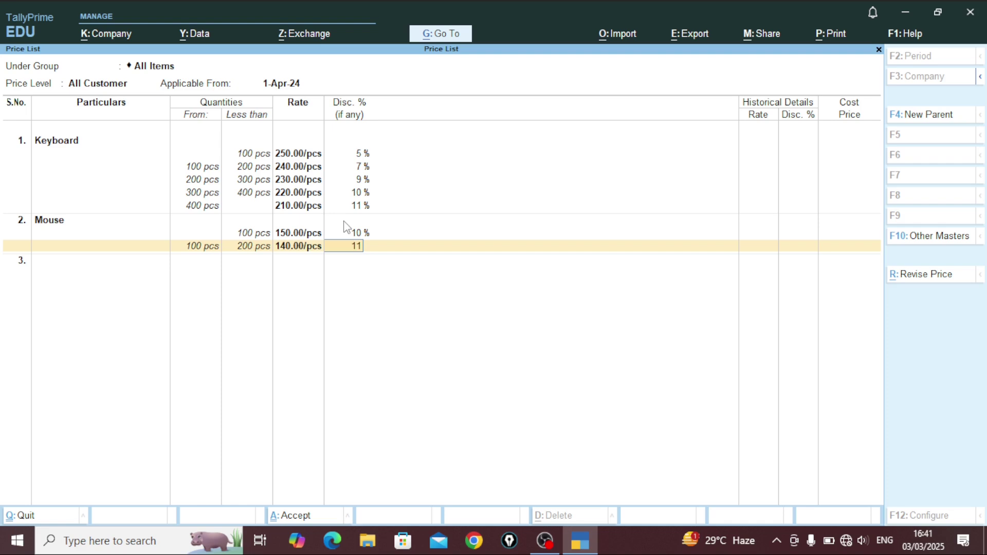
pyautogui.write('1')
pyautogui.press('Return')
# - Add Mouse's slab from 200 to less than 300 pcs at a rate of 130 with 12% discount
pyautogui.write('300')
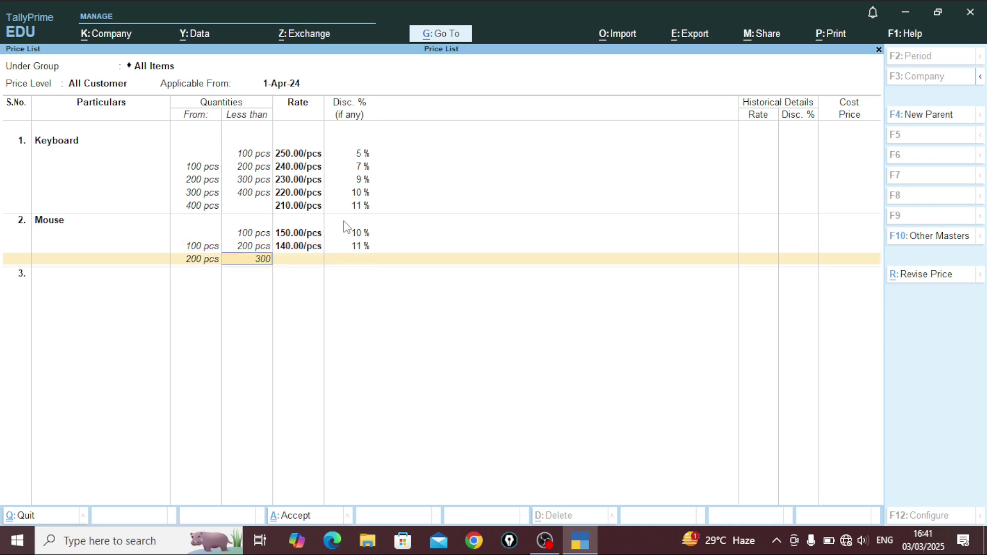
pyautogui.press('Return')
pyautogui.write('130')
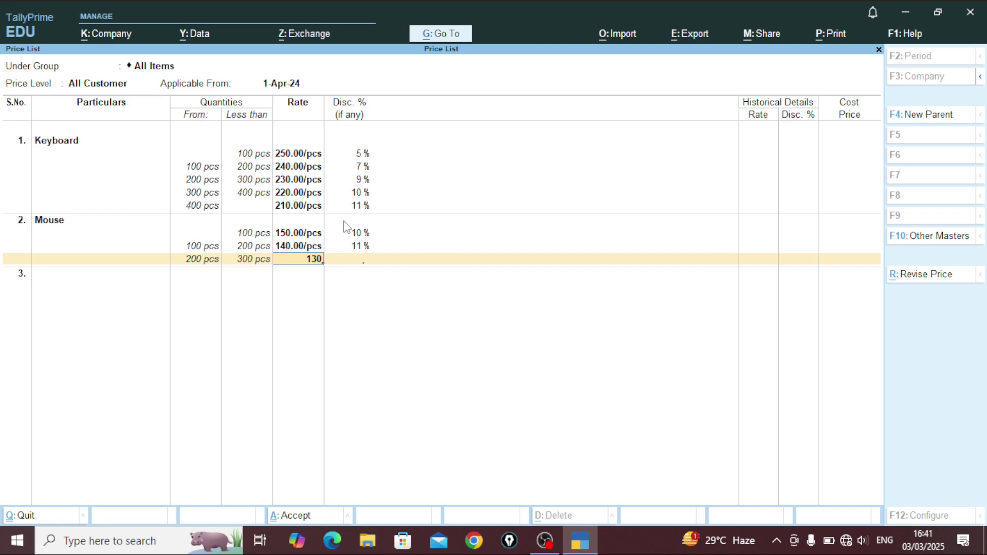
pyautogui.press('Return')
pyautogui.write('12')
pyautogui.press('Return')
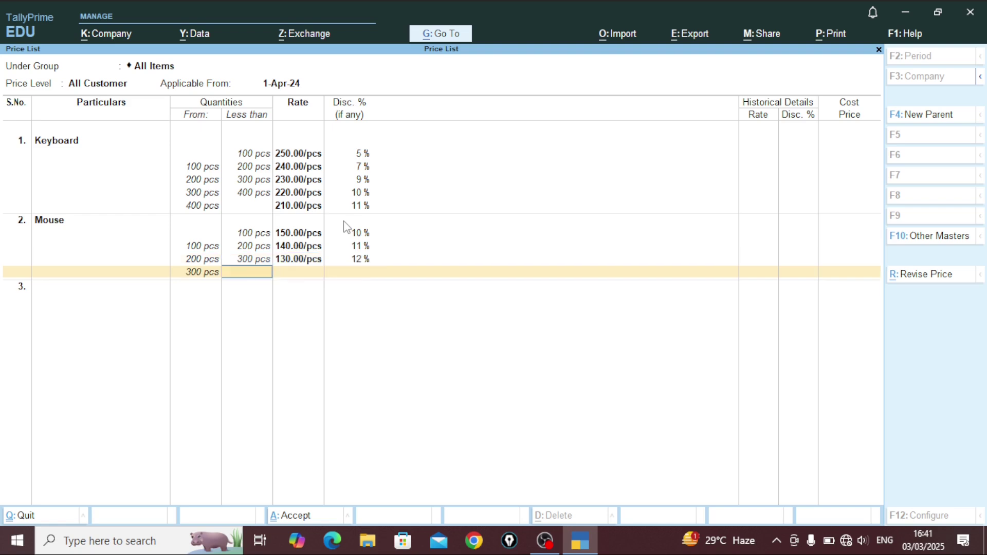
# - Add Mouse's slab from 300 to less than 400 pcs at a rate of 120 with 13% discount
pyautogui.write('400')
pyautogui.press('Return')
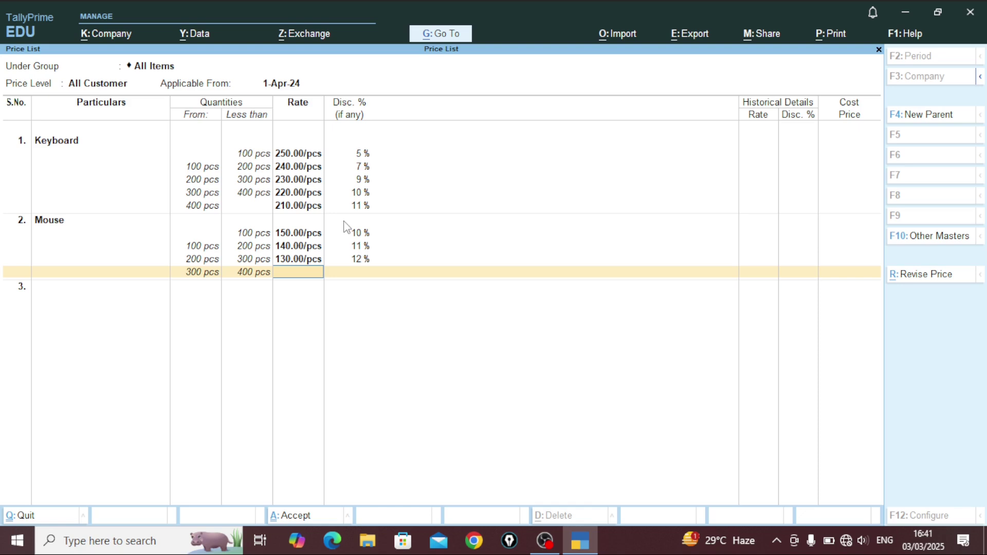
pyautogui.write('120')
pyautogui.press('Return')
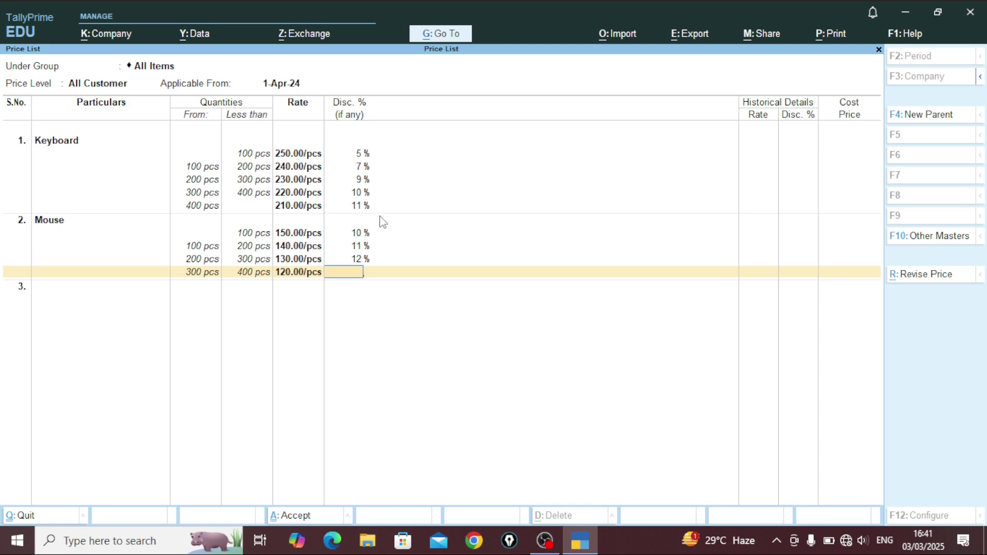
pyautogui.write('13')
pyautogui.press('Return')
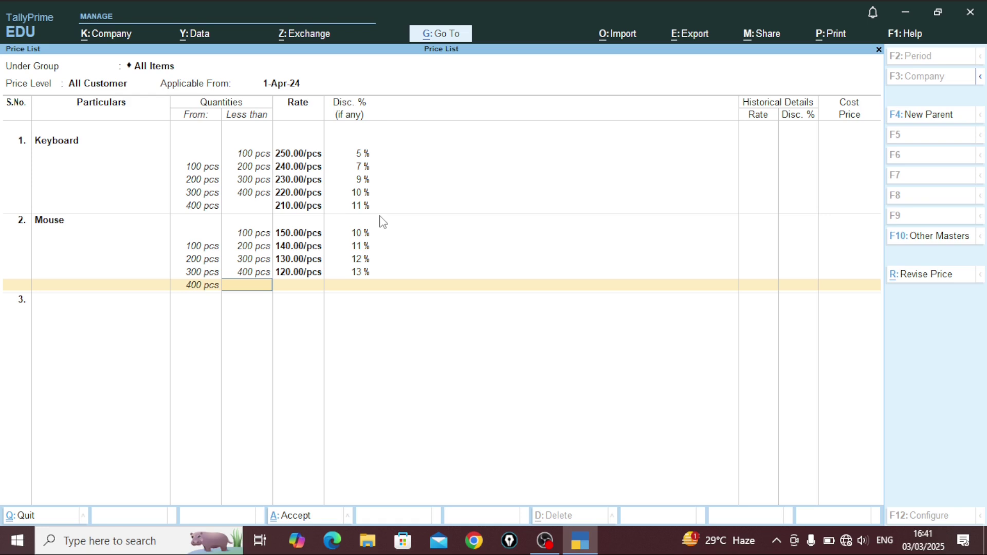
# - Complete Mouse's slabs with 400 pcs and above, no upper limit, at a rate of 110 with 14% discount
pyautogui.press('Return')
pyautogui.write('110')
pyautogui.press('Return')
pyautogui.write('14')
pyautogui.press('Return')
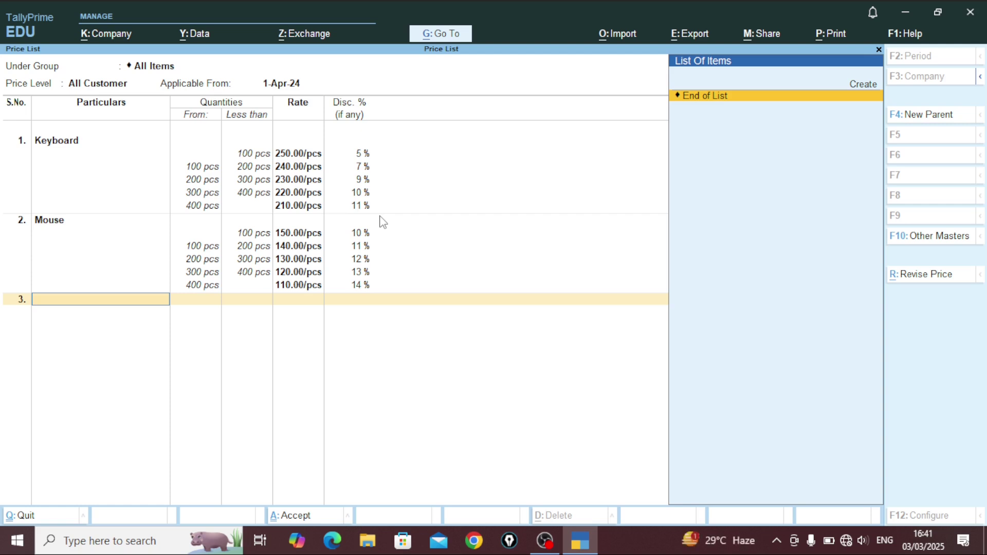
# - End the item list, save the All Customer price list and close its setup form
pyautogui.press('Return')
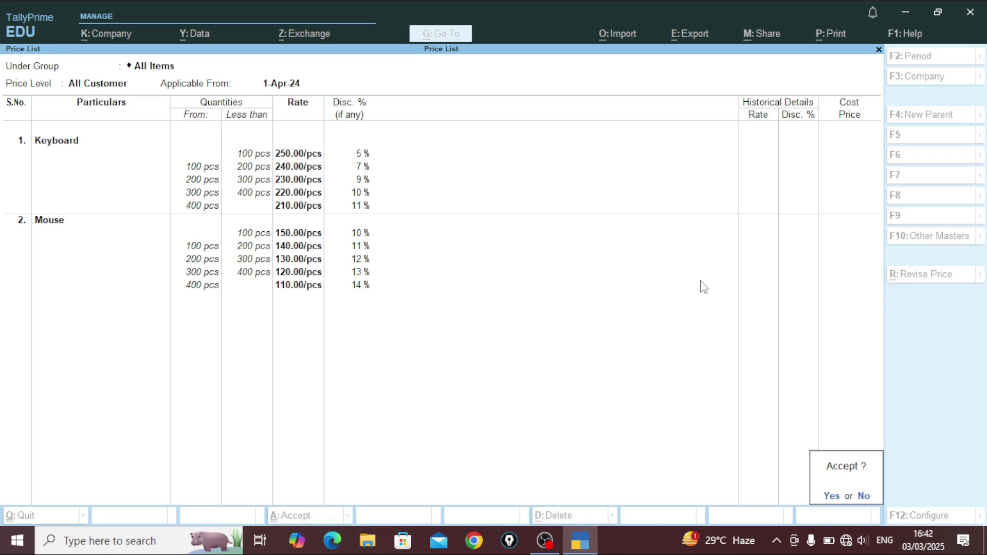
pyautogui.press('y')
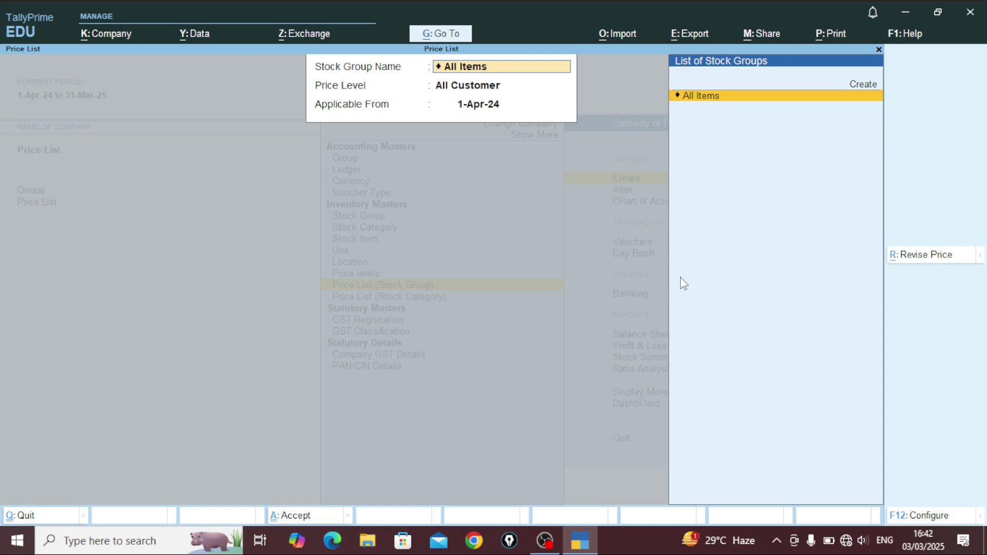
pyautogui.press('Escape')
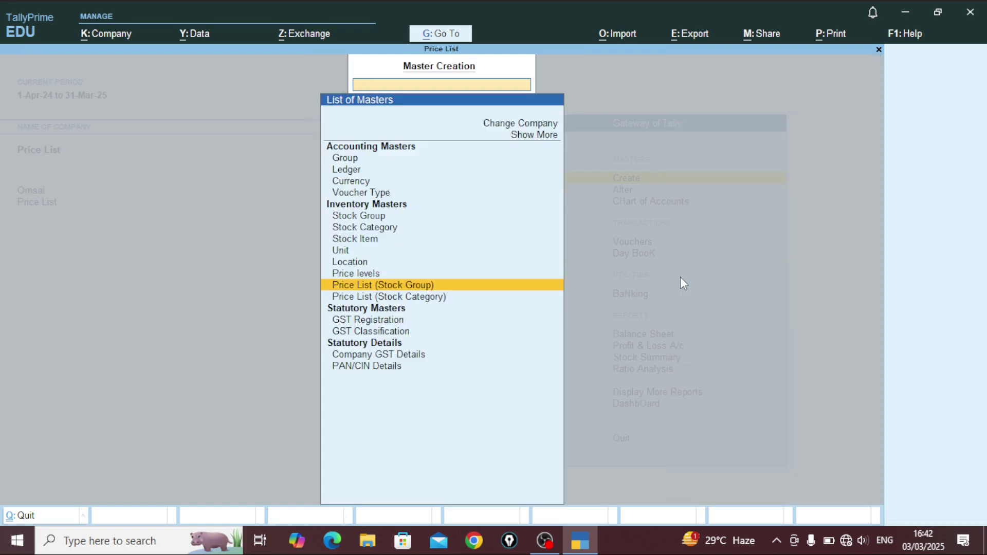
# - Reopen the All Items price list for the All Customer level from 1-Apr-24 to review its slabs, and return to the Gateway of Tally
pyautogui.press('Return')
pyautogui.press('Return')
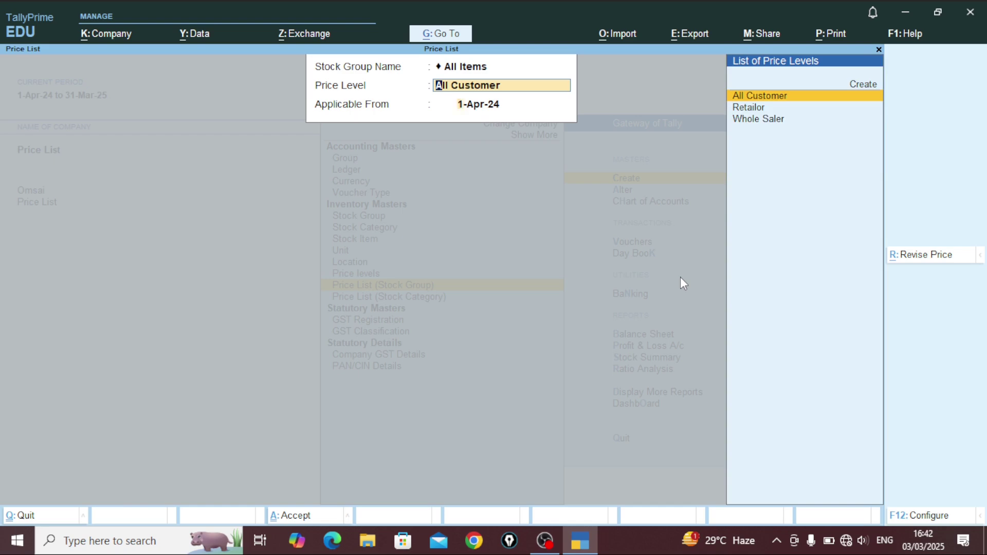
pyautogui.press('Return')
pyautogui.press('Return')
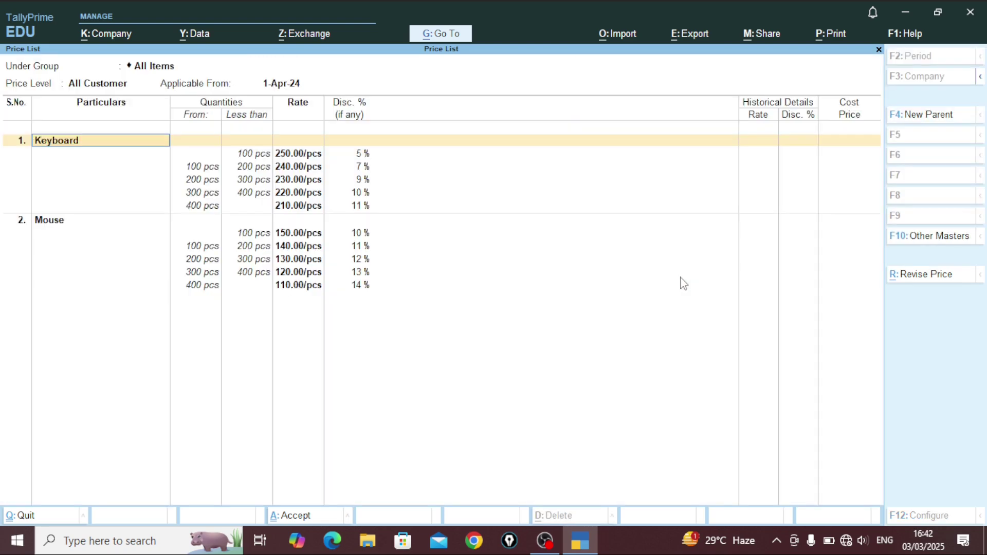
pyautogui.press('BackSpace')
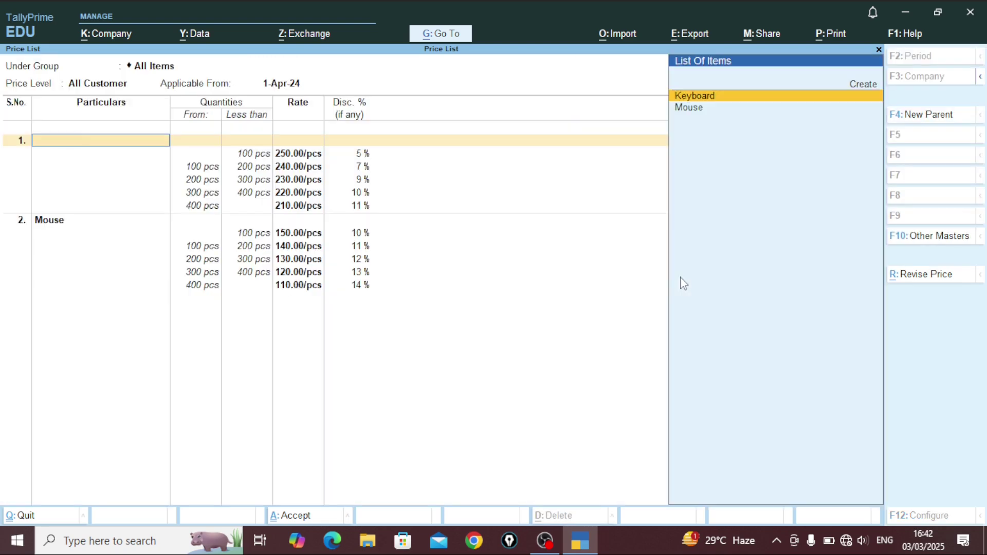
pyautogui.press('Escape')
pyautogui.press('Escape')
pyautogui.press('Escape')
pyautogui.press('Escape')
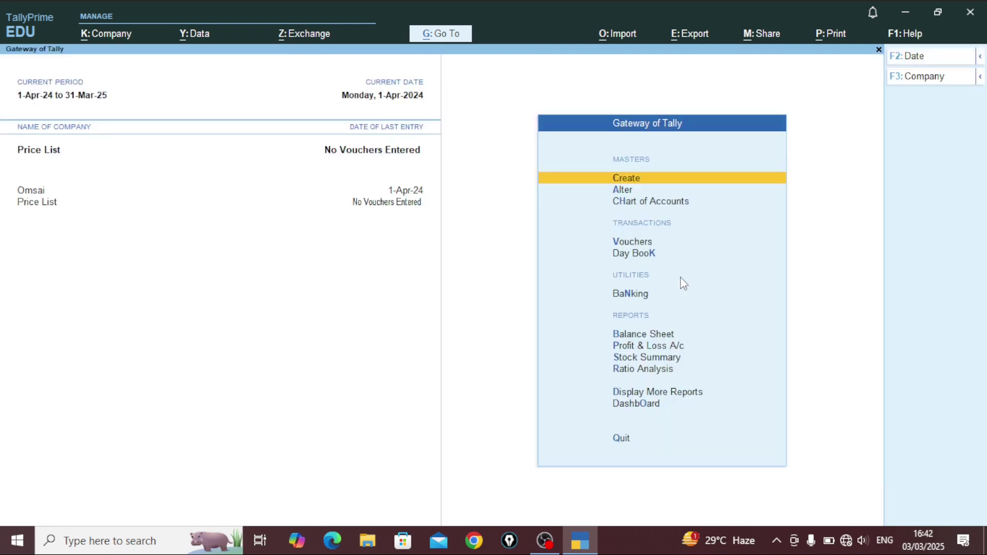
# - Start a sales voucher with the reference number sale/cash/24-25/001
pyautogui.press('Down')
pyautogui.press('Down')
pyautogui.press('Down')
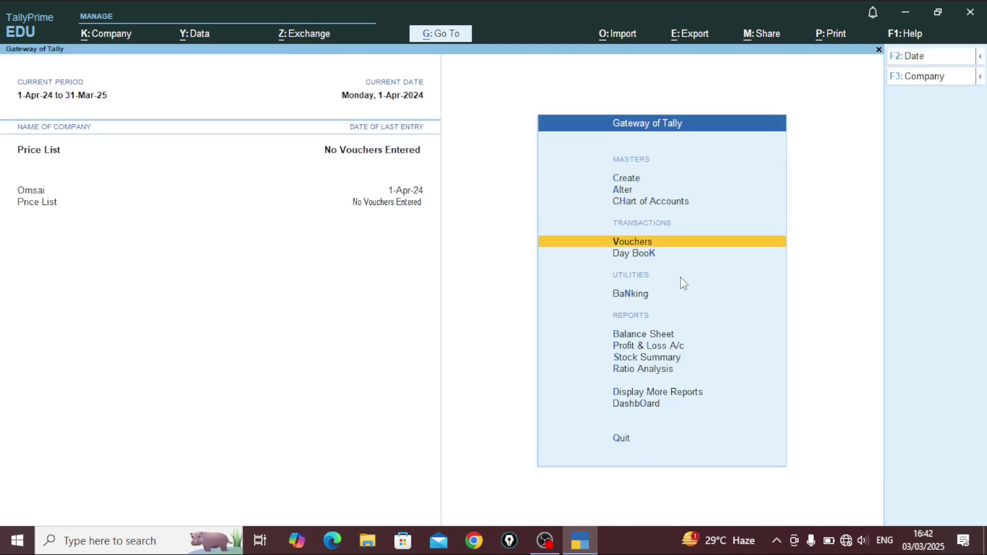
pyautogui.press('Return')
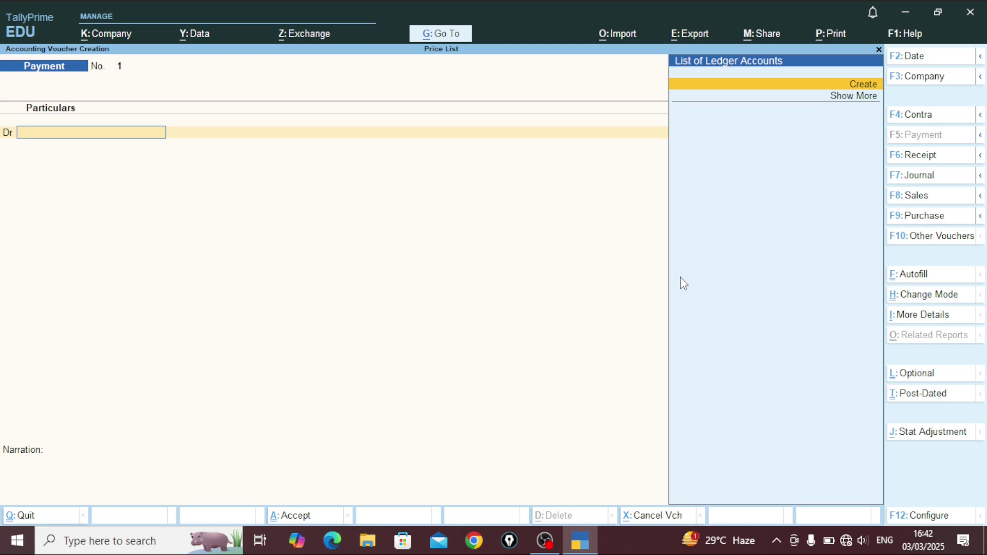
pyautogui.press('F8')
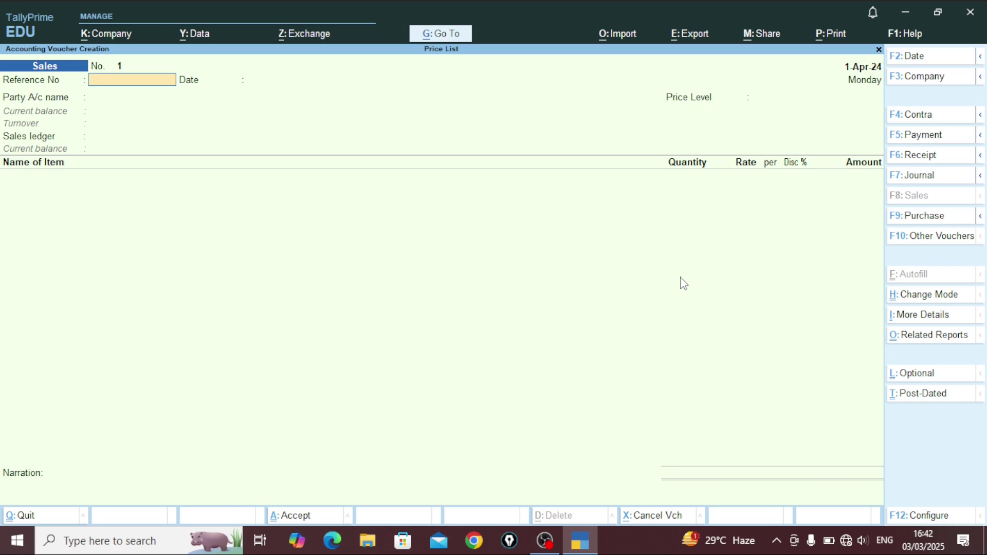
pyautogui.write('sale/cash/24-')
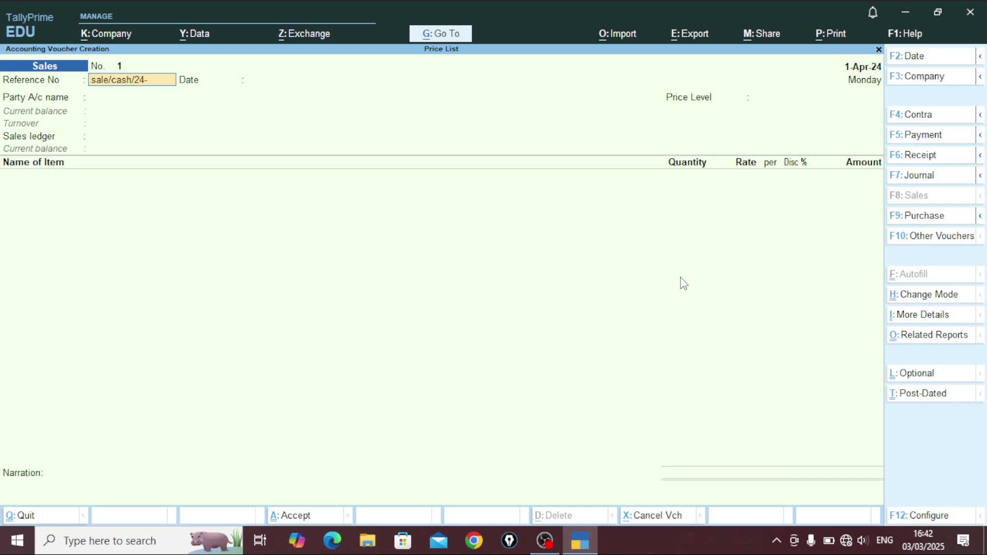
pyautogui.write('25/001')
pyautogui.press('Return')
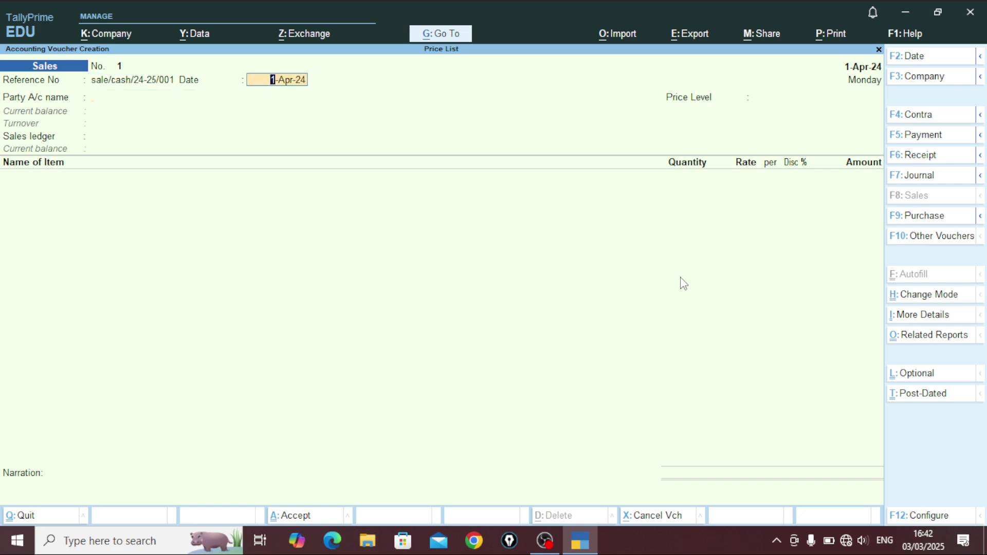
# - Set the voucher's party to Cash dated 1-Apr-24 with no dispatch details, and apply the All Customer price level
pyautogui.press('Return')
pyautogui.press('Return')
pyautogui.press('Return')
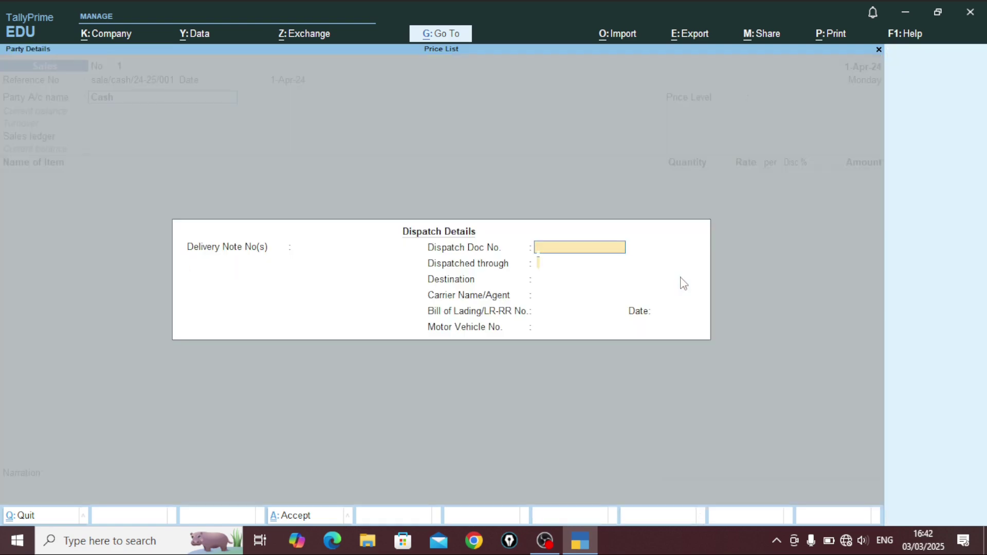
pyautogui.press('Return')
pyautogui.press('Return')
pyautogui.press('Return')
pyautogui.press('Return')
pyautogui.press('Return')
pyautogui.press('Return')
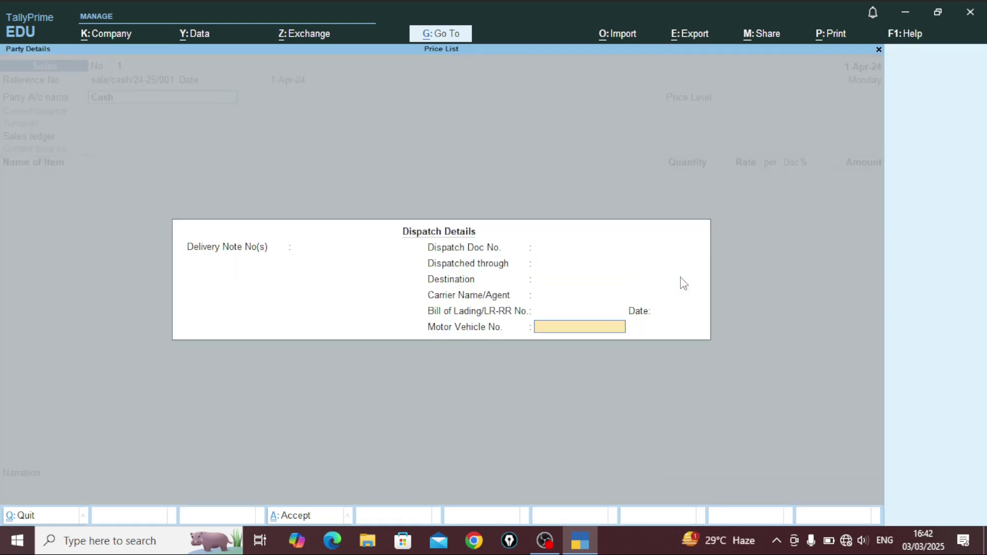
pyautogui.press('Return')
pyautogui.press('Return')
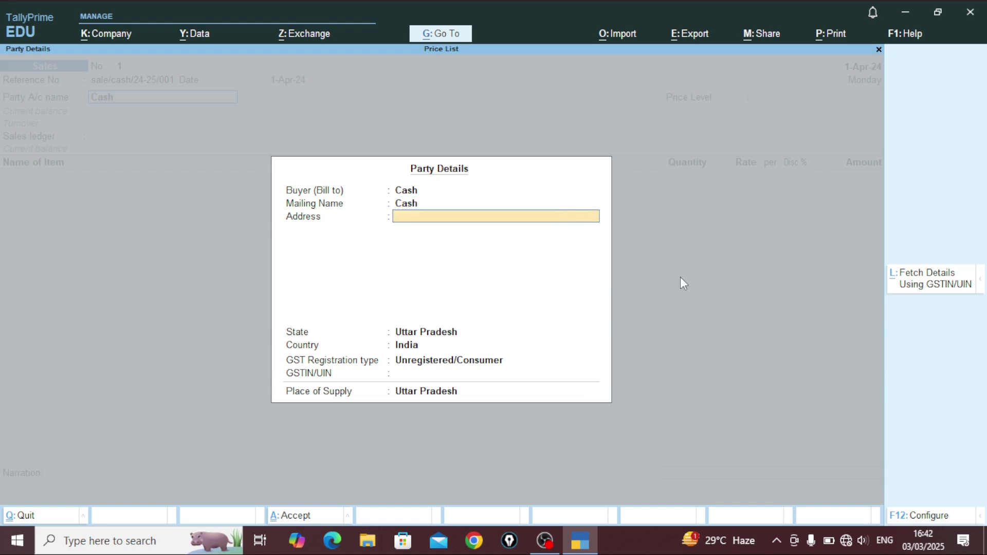
pyautogui.press('Return')
pyautogui.press('Return')
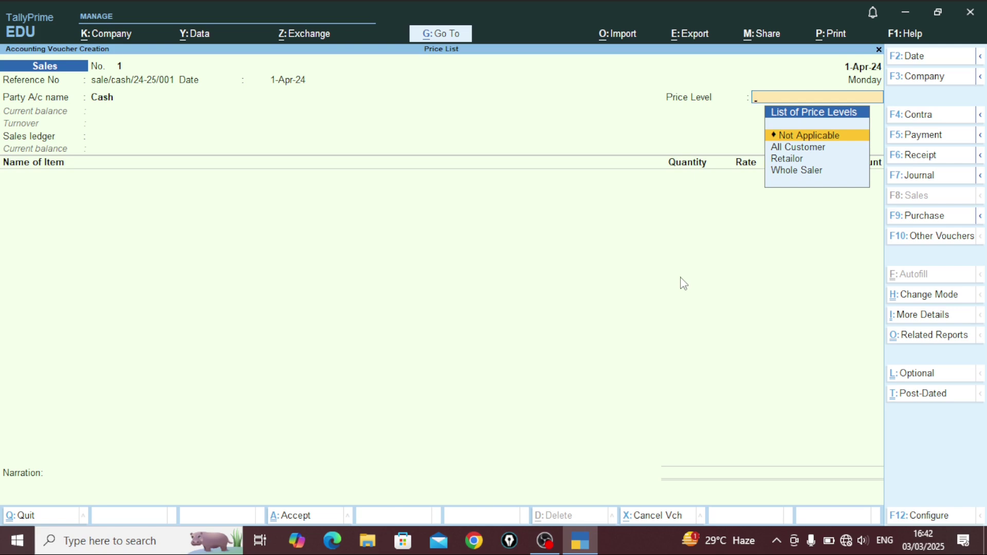
pyautogui.press('Down')
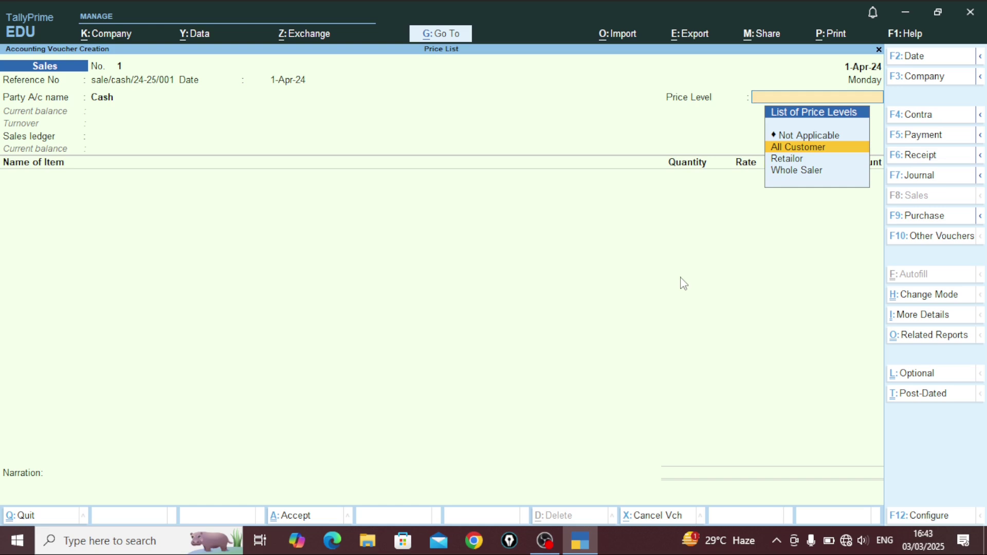
pyautogui.press('Return')
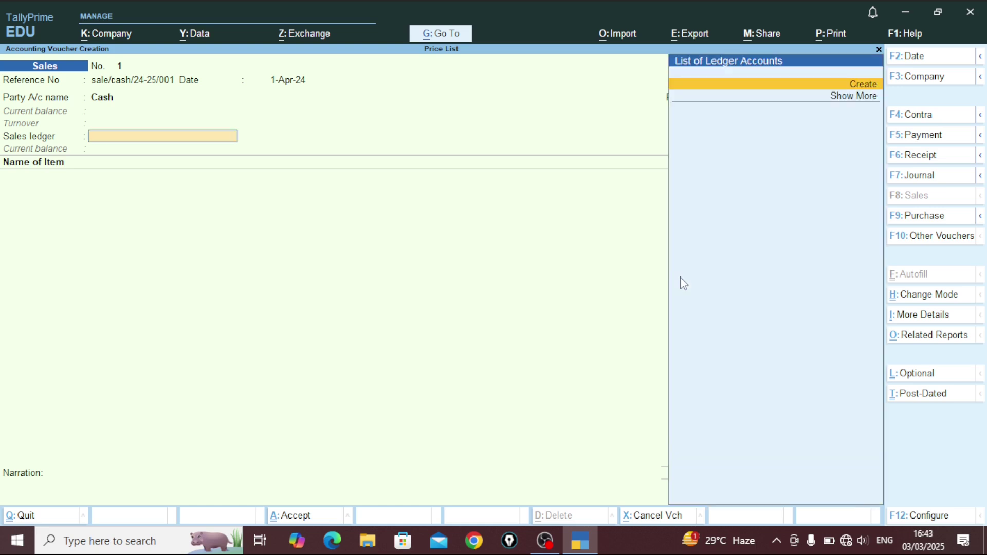
# - Begin a new ledger named Sale A/c from the voucher's sales ledger field, without an alias
pyautogui.press('Return')
pyautogui.write('Sale a')
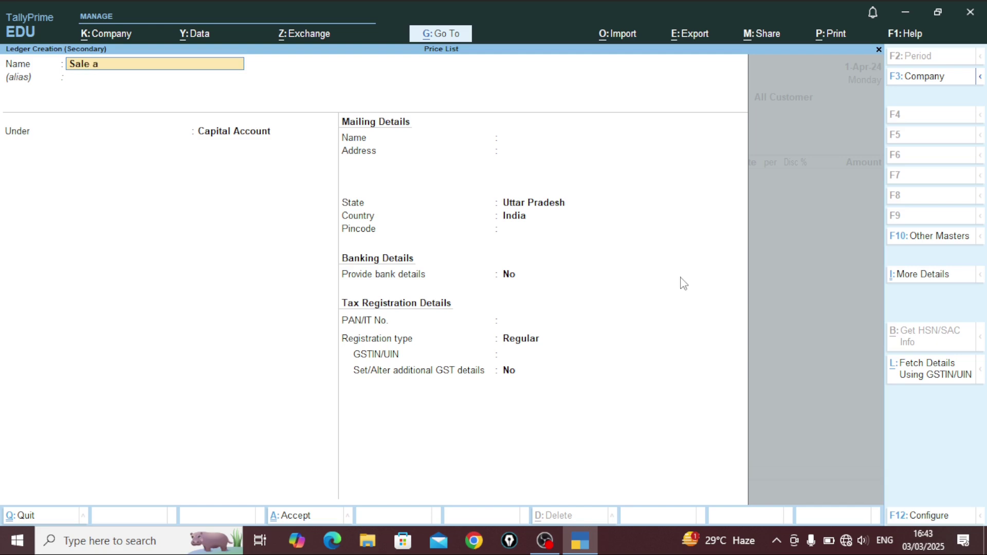
pyautogui.write('/c')
pyautogui.press('Return')
pyautogui.press('Return')
# - Group the new ledger under Sales Accounts, keep the default statutory details and save it as the voucher's sales ledger
pyautogui.write('S')
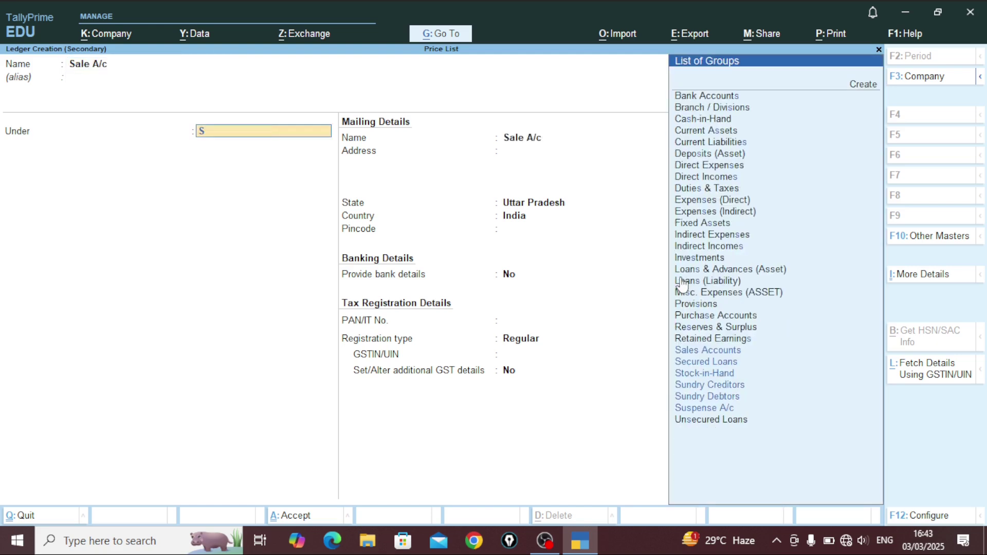
pyautogui.press('Return')
pyautogui.press('Return')
pyautogui.press('Return')
pyautogui.press('Return')
pyautogui.press('Return')
pyautogui.press('Return')
pyautogui.press('Return')
pyautogui.press('Return')
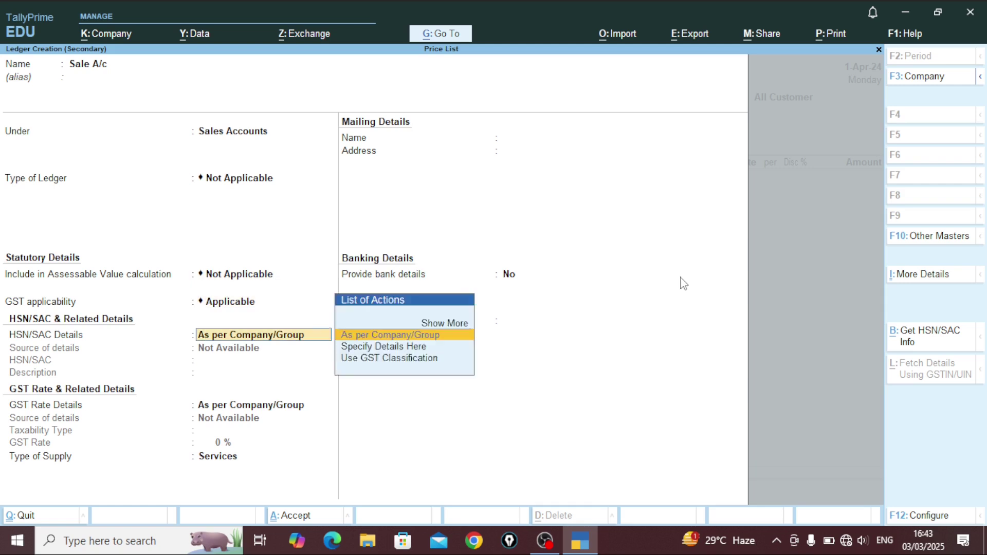
pyautogui.press('Return')
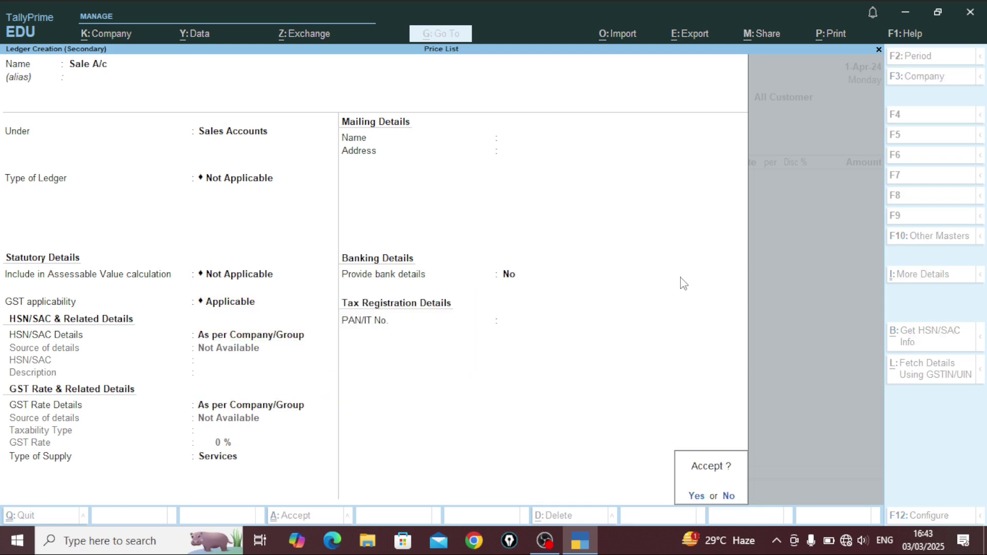
pyautogui.press('Return')
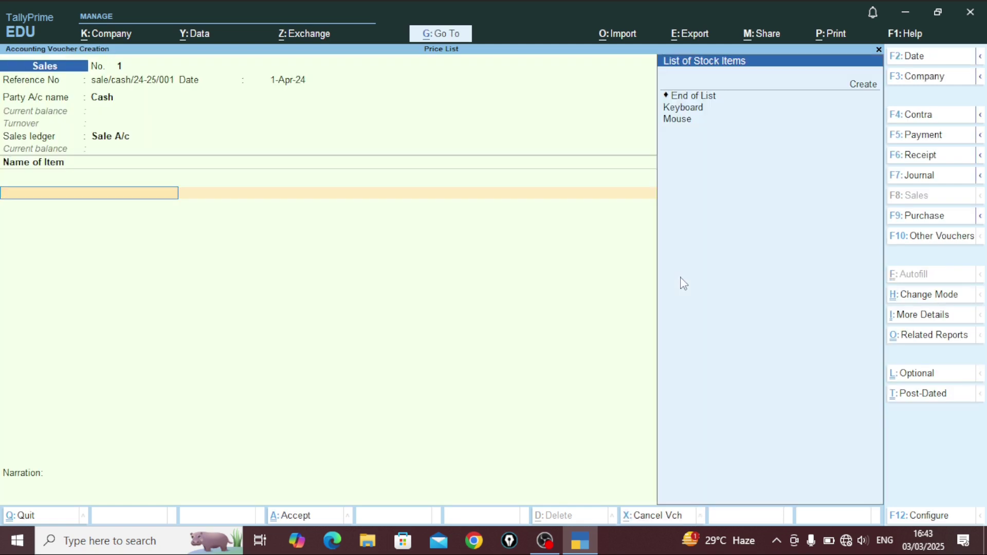
# - Add Keyboard to the sales voucher with a quantity of 198 pcs, keeping the price list's rate and discount
pyautogui.press('Down')
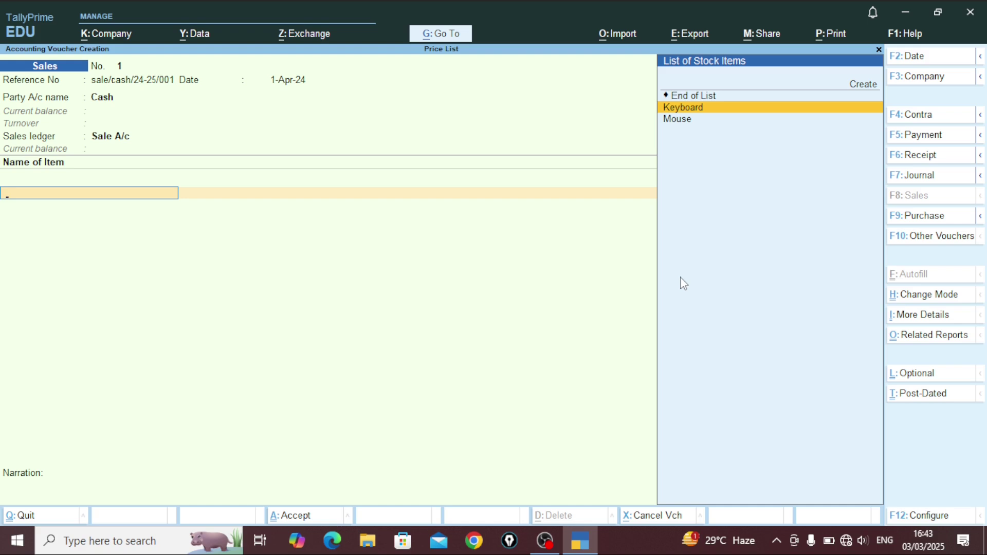
pyautogui.press('Return')
pyautogui.press('Return')
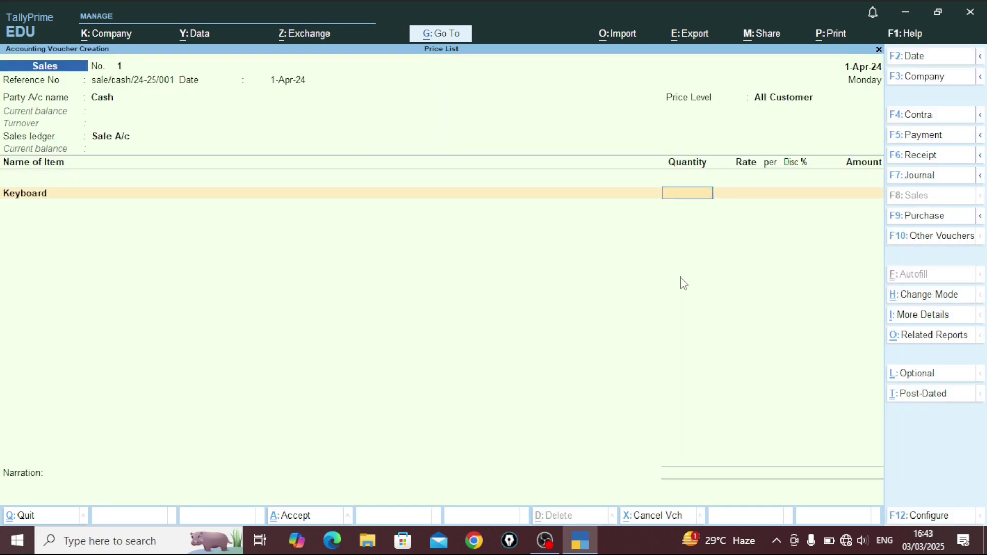
pyautogui.write('198')
pyautogui.press('Return')
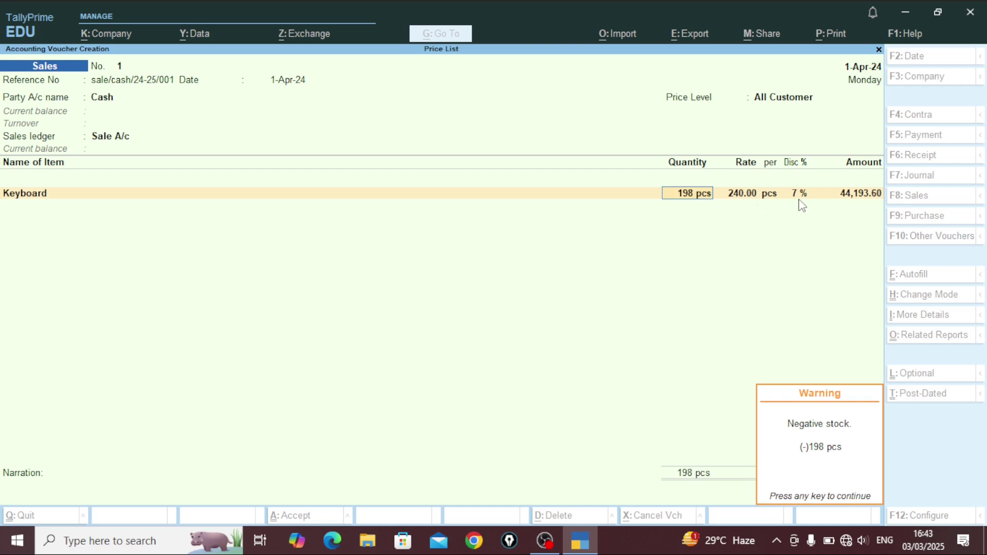
pyautogui.press('Return')
pyautogui.press('Return')
pyautogui.press('Return')
pyautogui.press('Return')
pyautogui.press('Return')
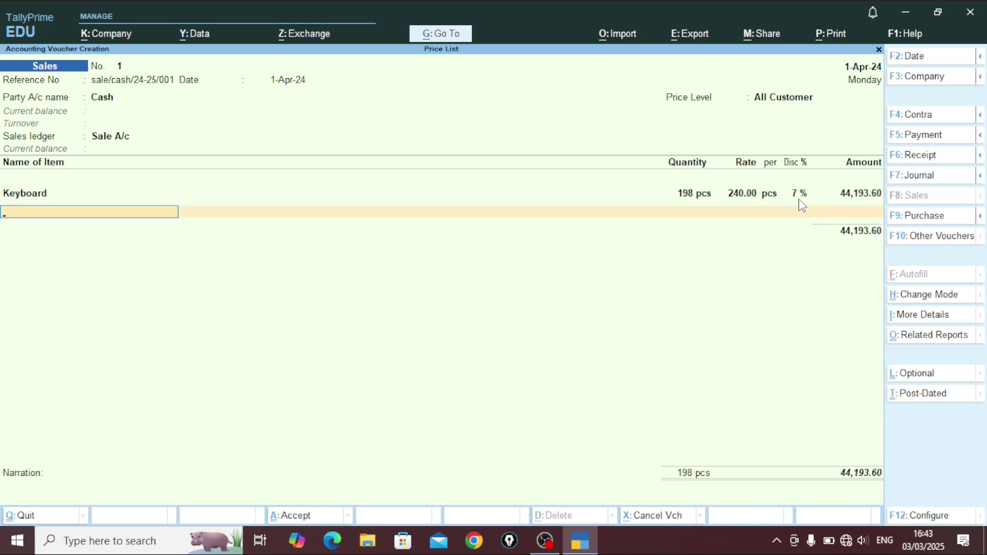
# - Add Mouse to the sales voucher with a quantity of 255 pcs, keeping the price list's rate and discount
pyautogui.write('m')
pyautogui.press('Return')
pyautogui.press('Return')
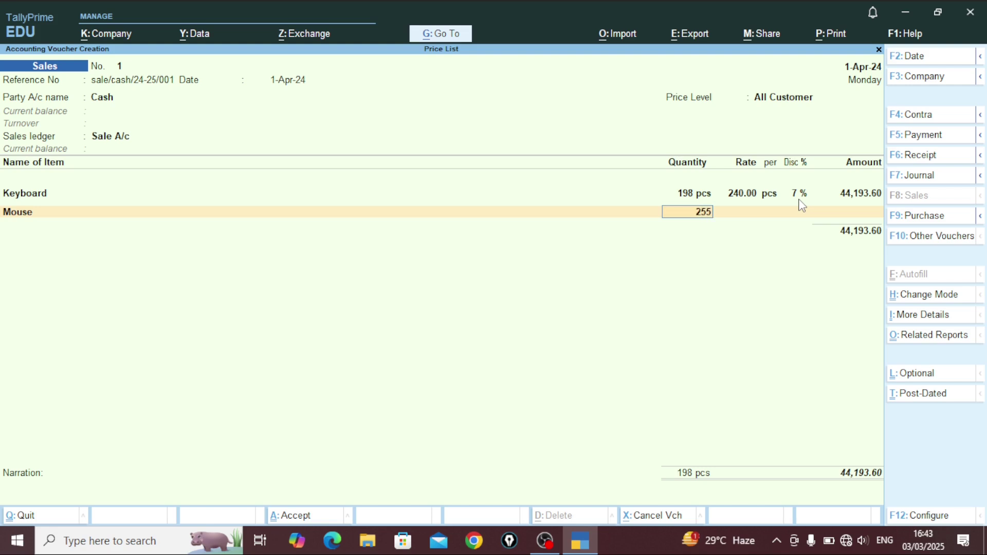
pyautogui.press('Return')
pyautogui.press('Return')
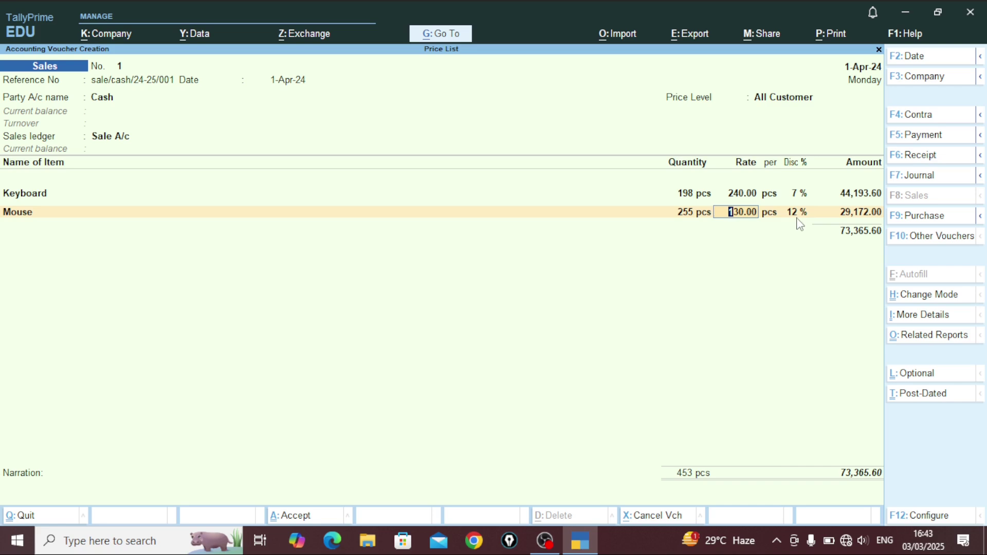
pyautogui.press('Return')
pyautogui.press('Return')
pyautogui.press('Return')
pyautogui.press('Return')
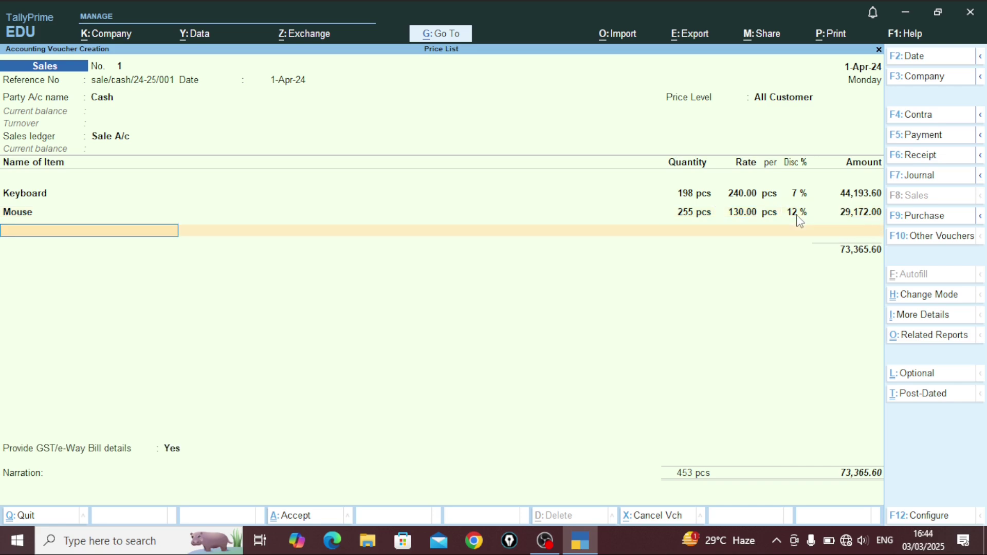
# - Add a second Keyboard line of 405 pcs, keeping the price list's rate and discount
pyautogui.press('Down')
pyautogui.press('Down')
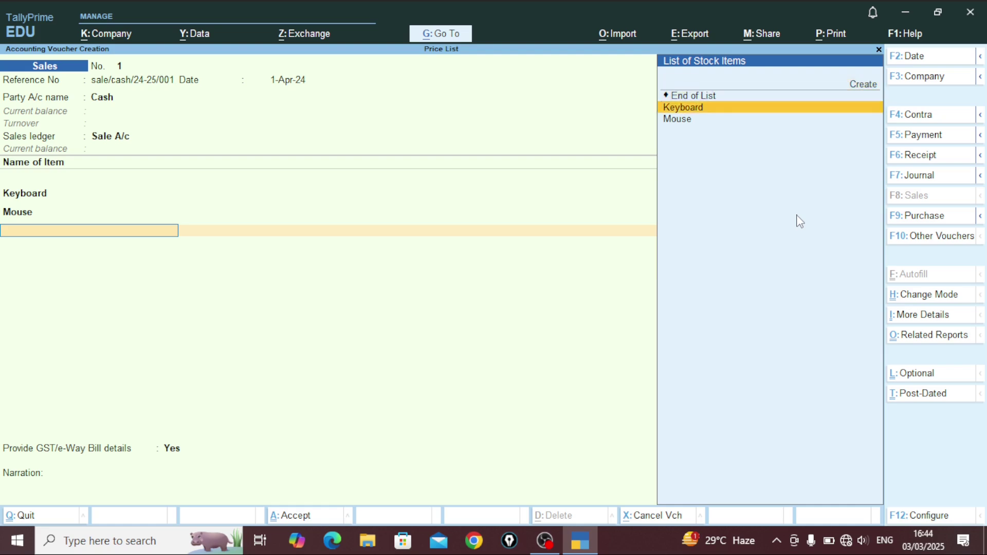
pyautogui.press('Return')
pyautogui.press('Return')
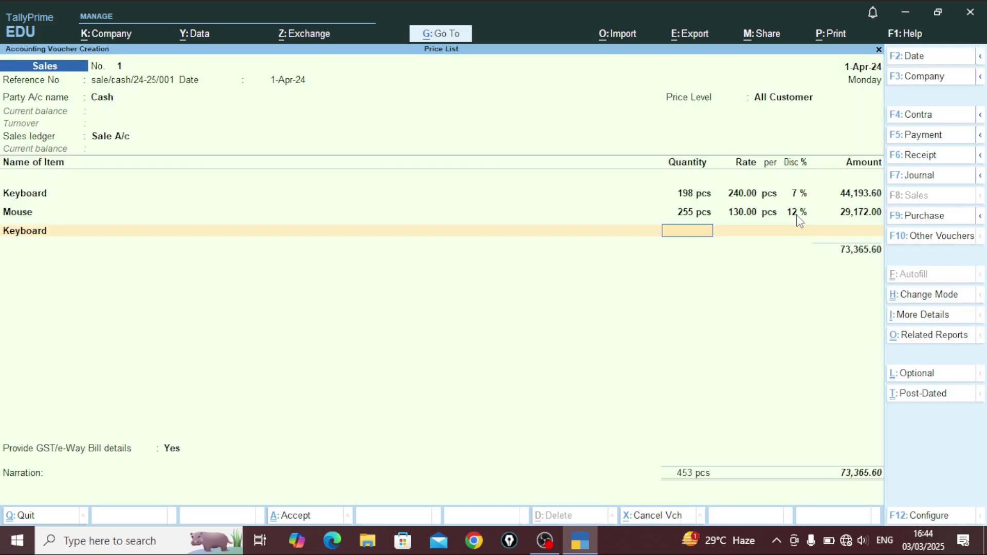
pyautogui.write('405')
pyautogui.press('Return')
pyautogui.press('Return')
pyautogui.press('Return')
pyautogui.press('Return')
pyautogui.press('Return')
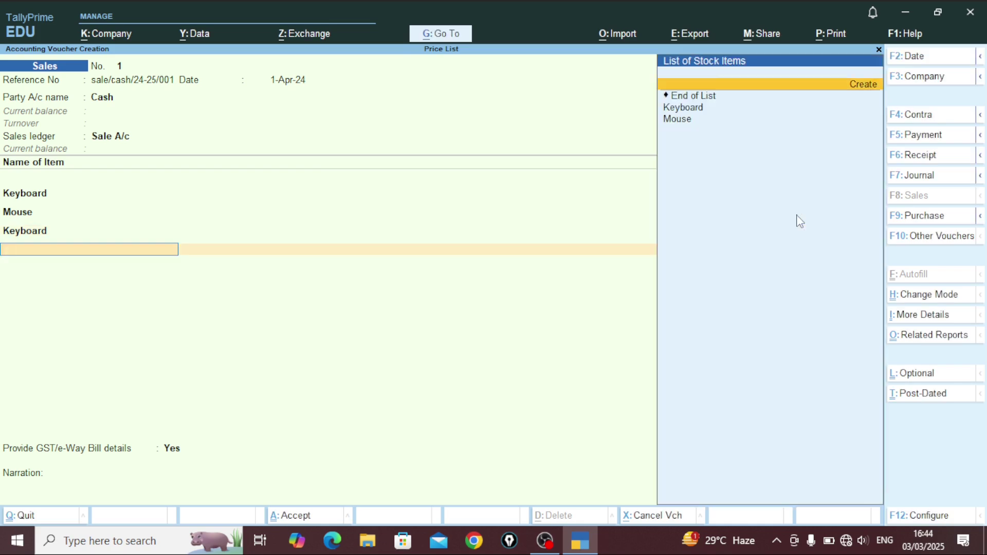
# - Add a second Mouse line to the sales voucher with a quantity of 406 pcs
pyautogui.press('Down')
pyautogui.press('Down')
pyautogui.press('Return')
pyautogui.press('Return')
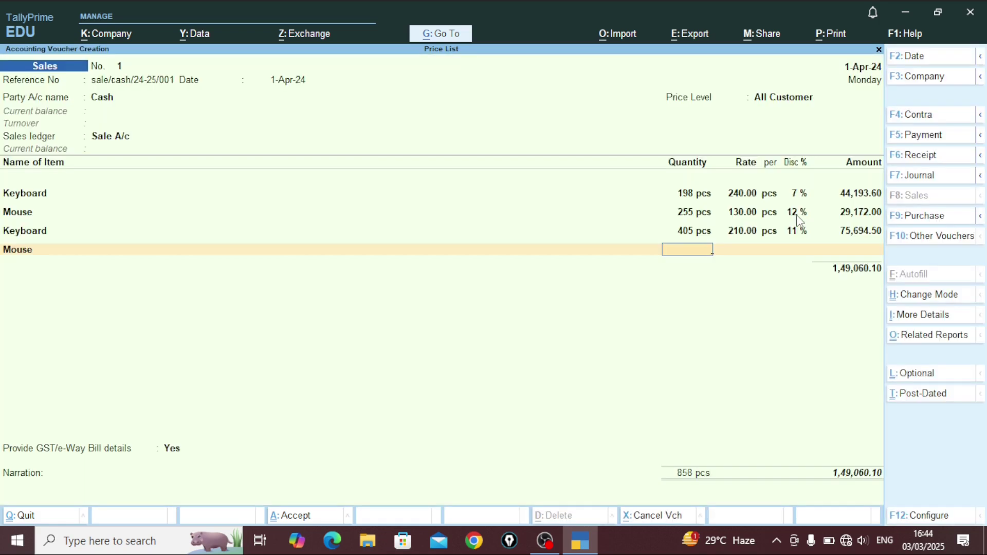
pyautogui.write('406')
pyautogui.press('Return')
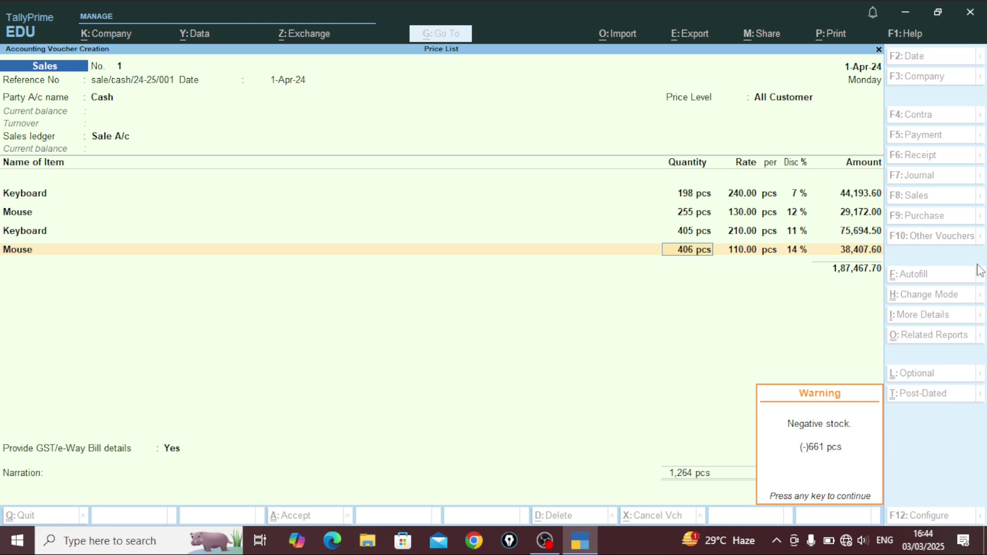
# - Keep the price list's rate and discount on the second Mouse line and end the voucher's item list
pyautogui.press('Return')
pyautogui.press('Return')
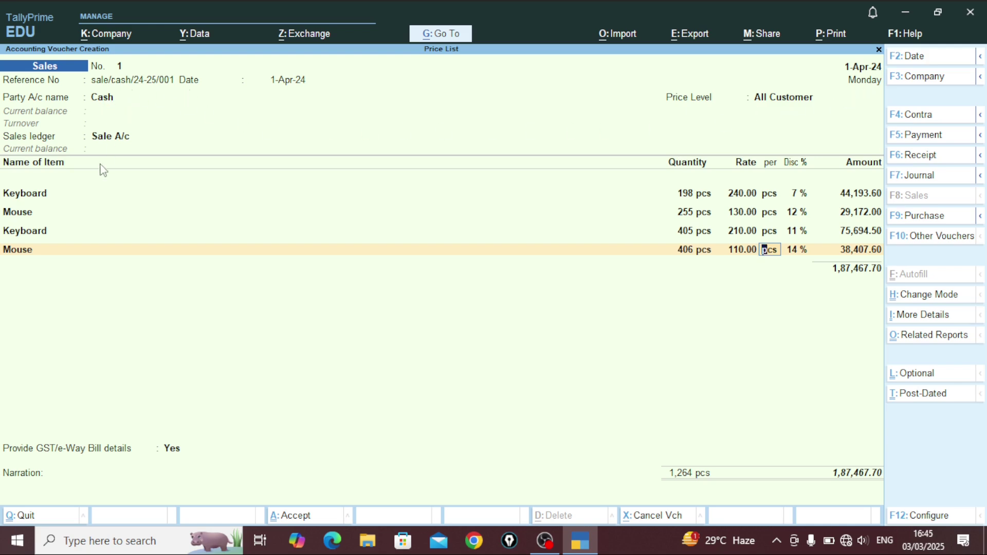
pyautogui.press('Return')
pyautogui.press('Return')
pyautogui.press('Return')
pyautogui.press('Return')
pyautogui.press('Return')
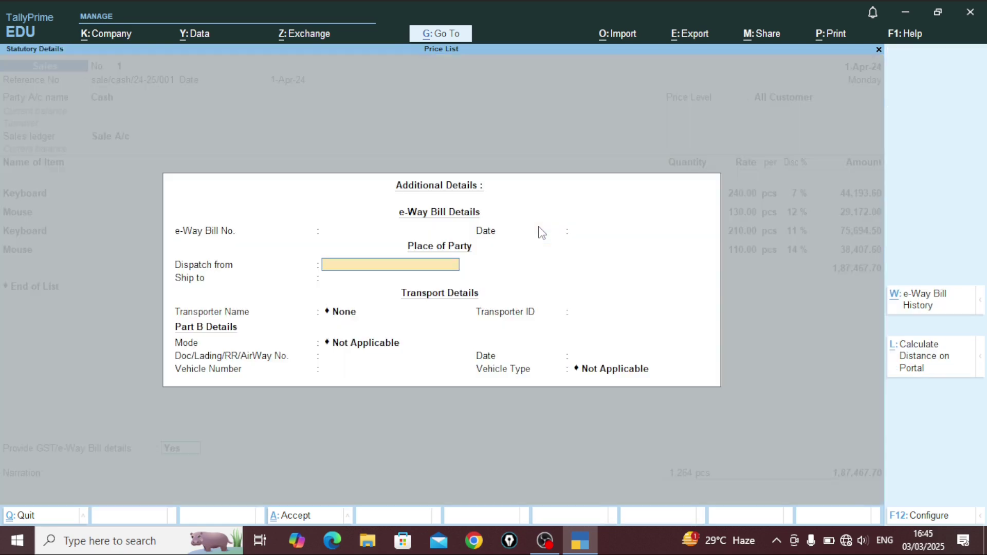
# - Leave the additional e-Way Bill details blank, save the cash sales voucher, and return to the Gateway of Tally
pyautogui.press('Return')
pyautogui.press('Return')
pyautogui.hotkey('ctrl', 'a')
pyautogui.press('Return')
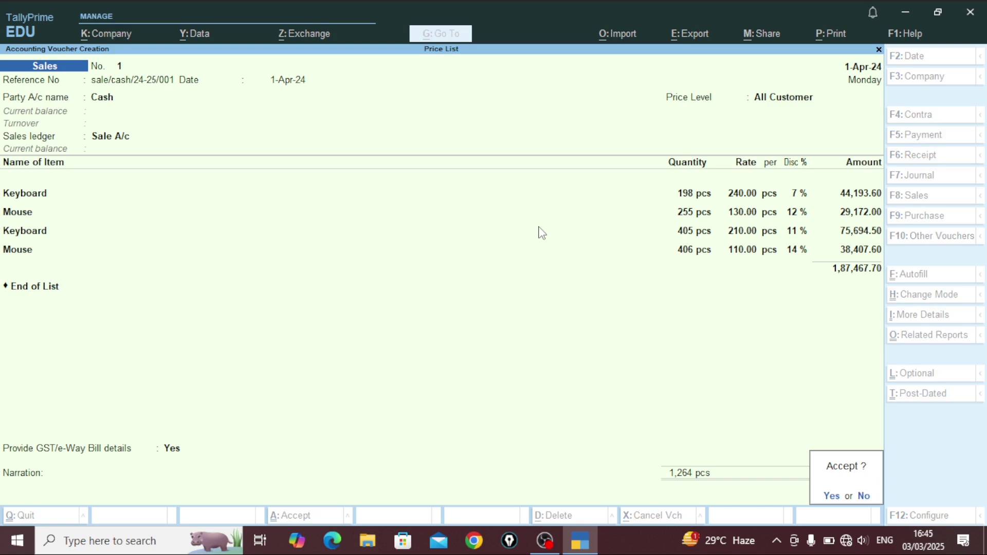
pyautogui.press('Return')
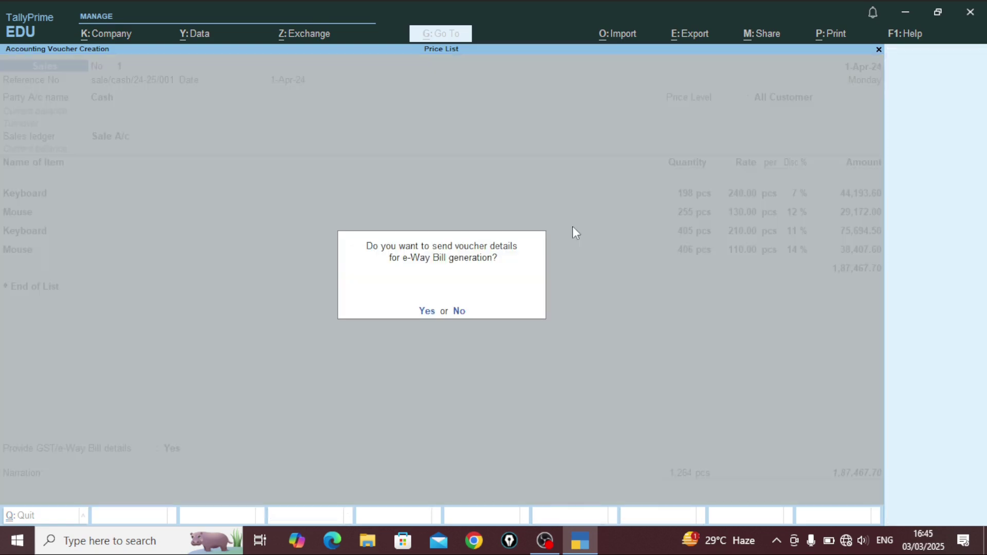
pyautogui.press('Return')
pyautogui.press('Return')
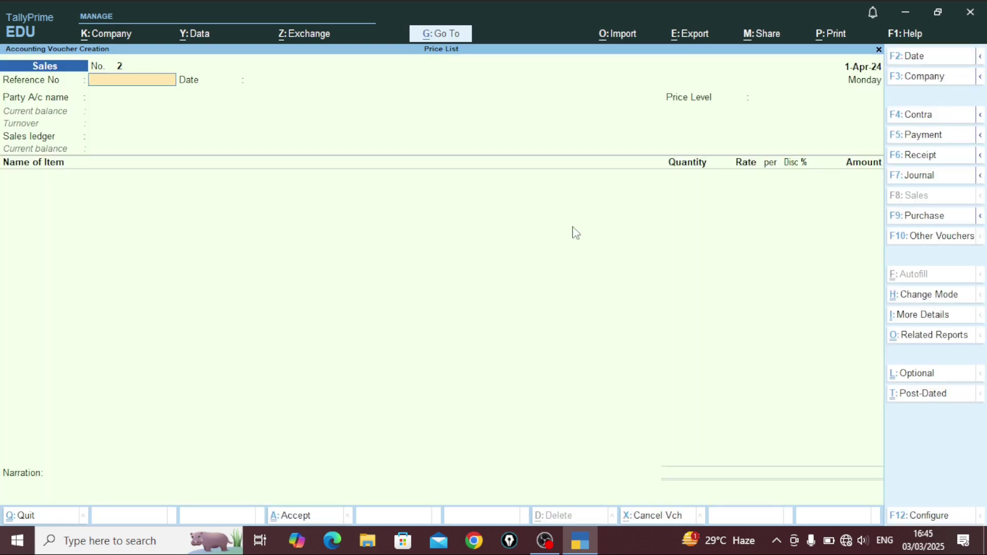
pyautogui.press('Escape')
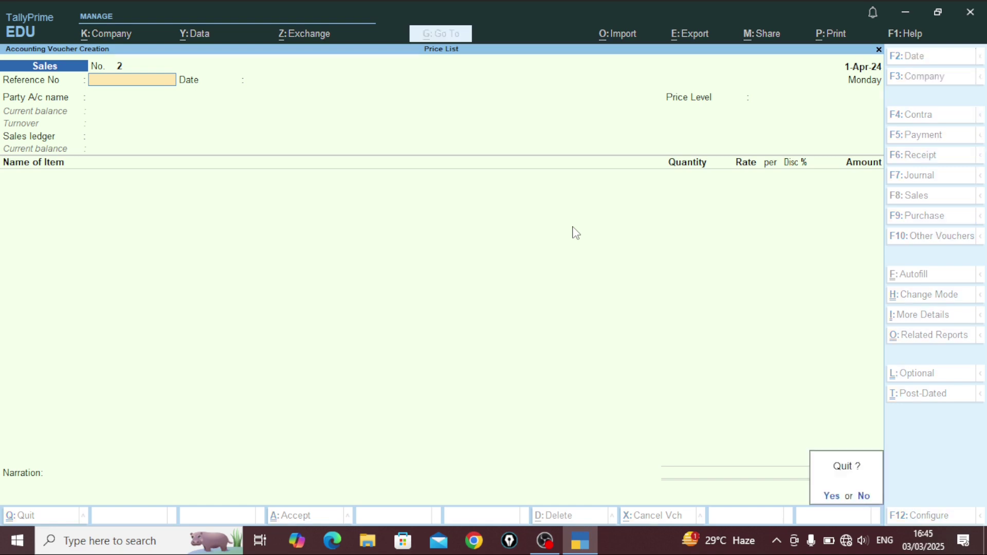
pyautogui.press('Return')
# - Review the saved cash sales voucher from the Day Book and close it without making changes
pyautogui.press('Down')
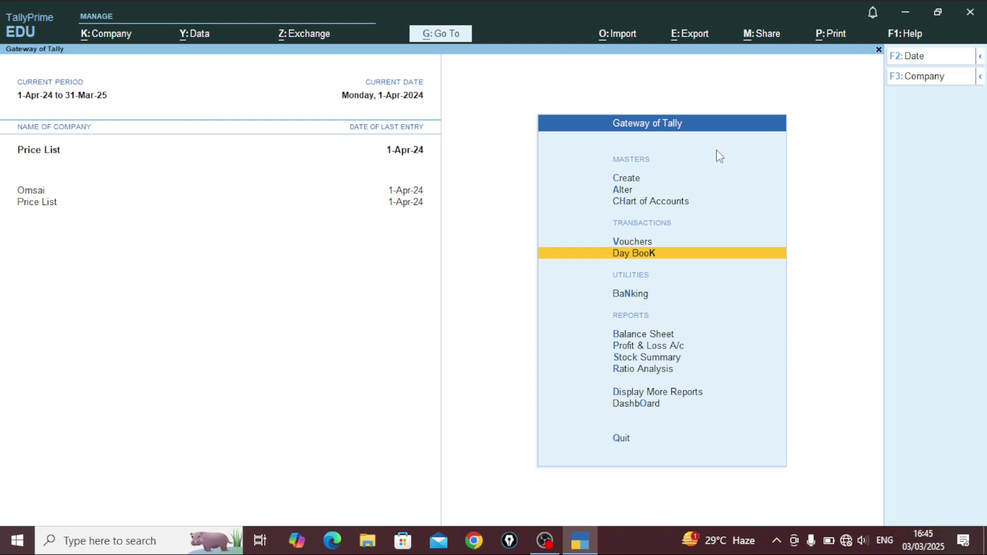
pyautogui.press('Return')
pyautogui.press('Return')
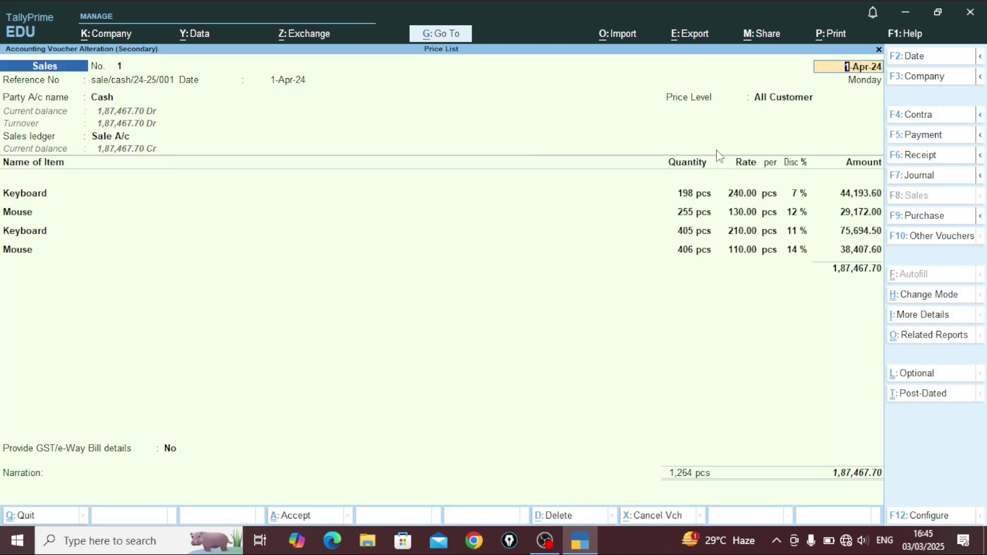
pyautogui.press('BackSpace')
pyautogui.press('Escape')
pyautogui.press('y')
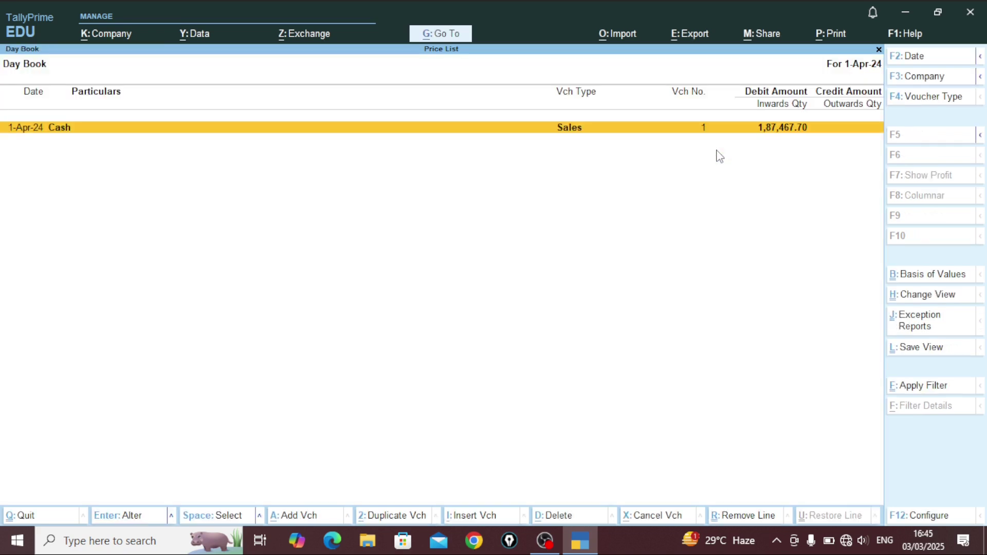